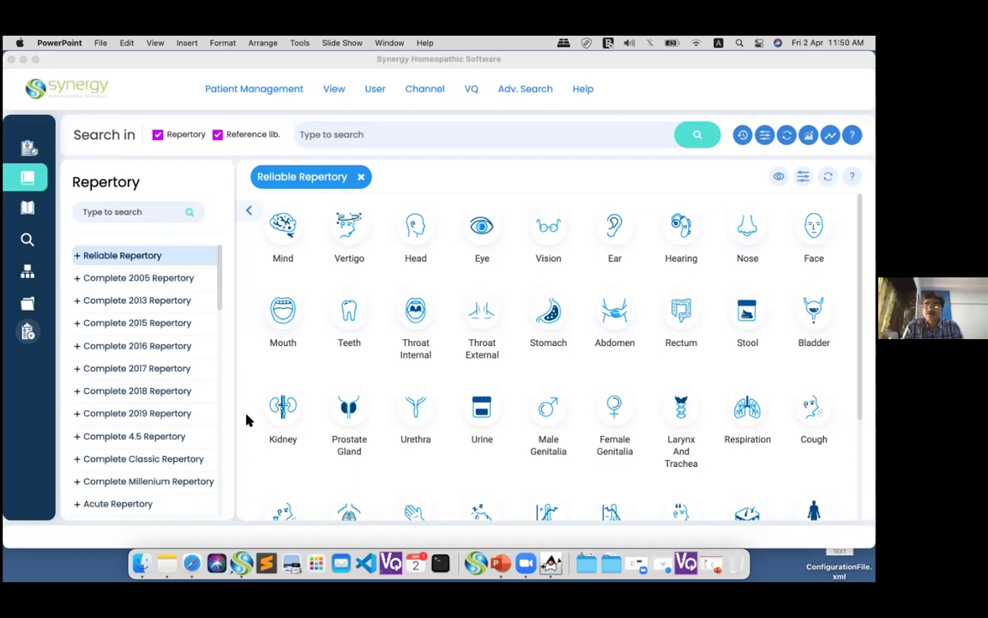
Look through the complete list of available repertories, from Reliable Repertory to Yakir's Botanical Repertory
{"action": "left_click", "coordinate": [217, 278]}
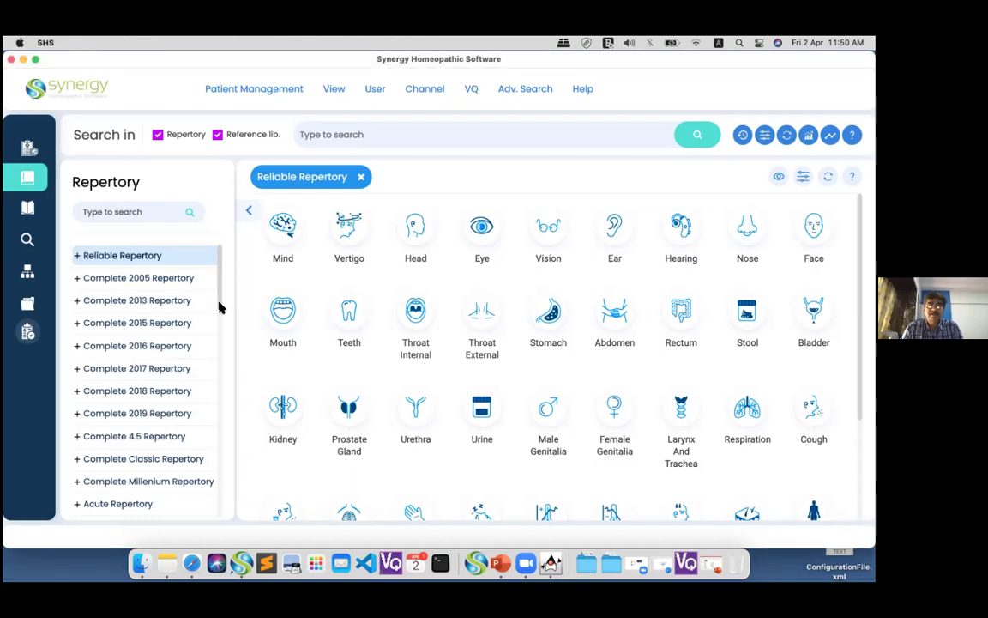
{"action": "scroll", "coordinate": [218, 313], "scroll_direction": "down", "scroll_amount": 5}
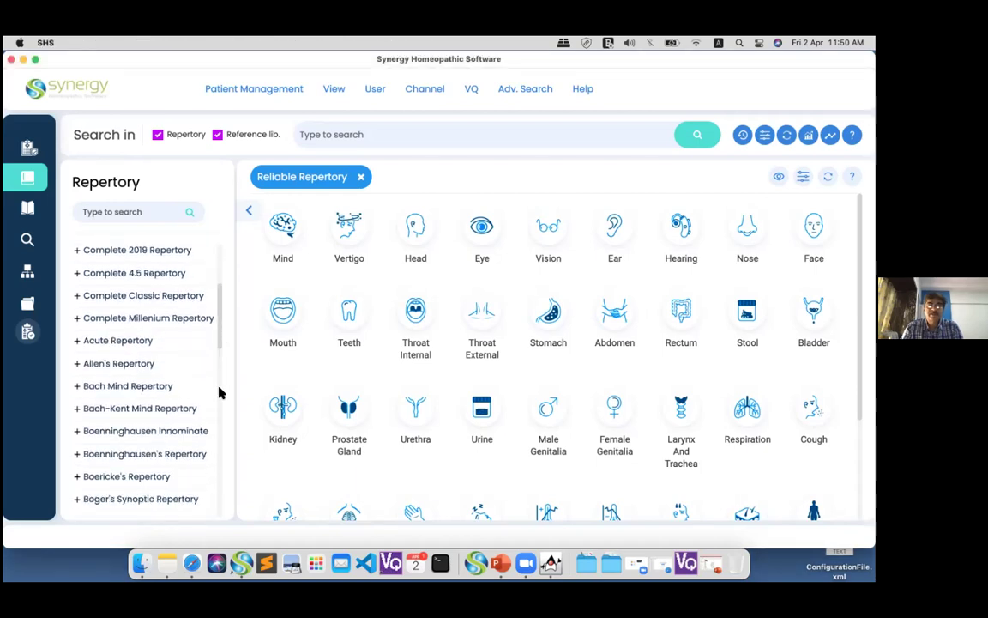
{"action": "scroll", "coordinate": [218, 390], "scroll_direction": "down", "scroll_amount": 10}
{"action": "scroll", "coordinate": [220, 461], "scroll_direction": "down", "scroll_amount": 10}
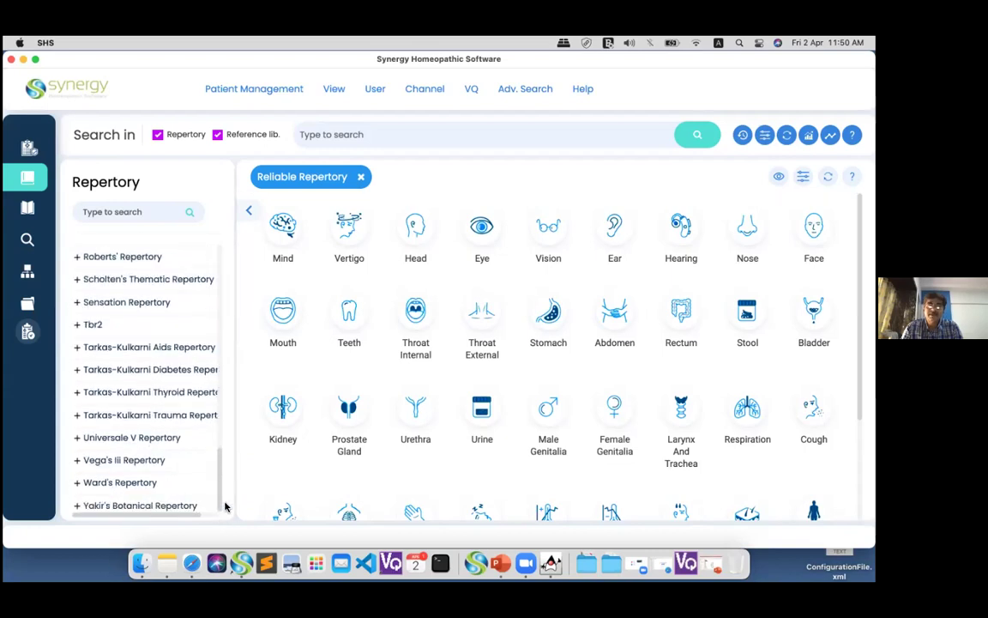
{"action": "scroll", "coordinate": [223, 506], "scroll_direction": "up", "scroll_amount": 20}
{"action": "scroll", "coordinate": [223, 335], "scroll_direction": "up", "scroll_amount": 10}
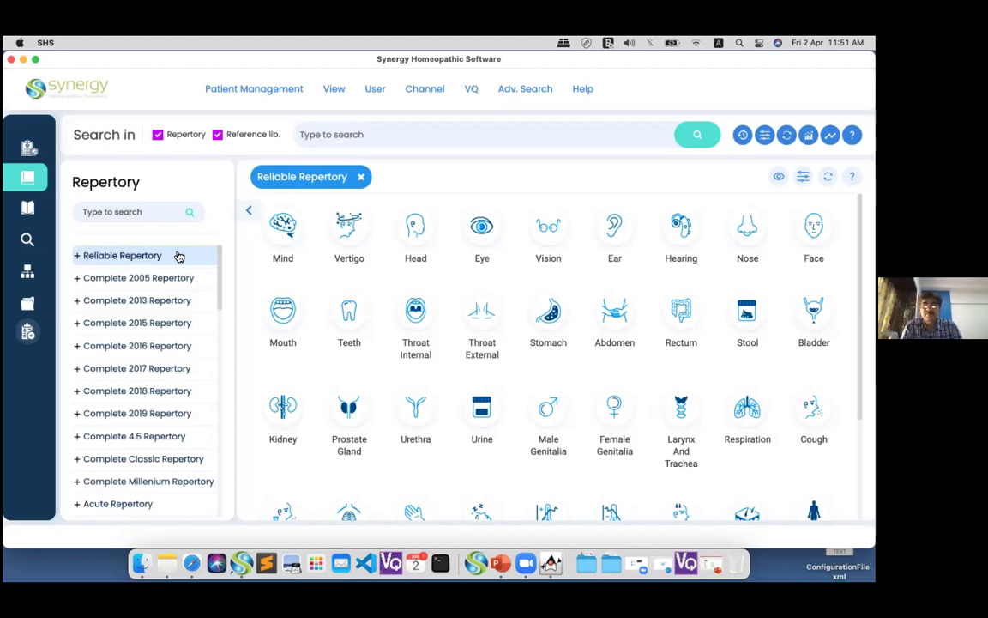
Show the Mind chapter of the Reliable Repertory in an enlarged window and jump to the rubric Fear
{"action": "left_click", "coordinate": [284, 228]}
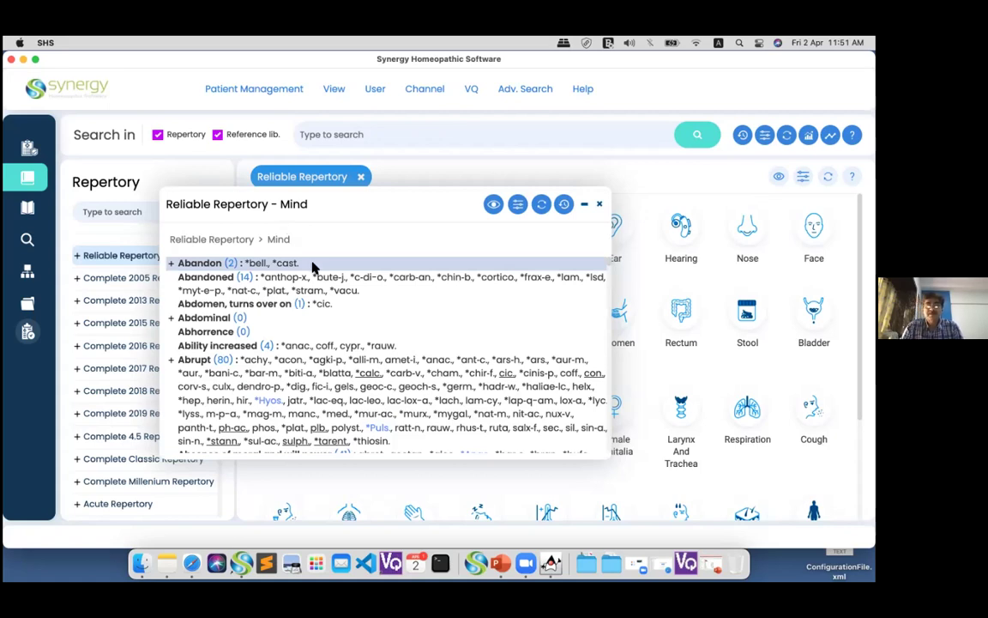
{"action": "left_click_drag", "start_coordinate": [611, 465], "coordinate": [770, 503]}
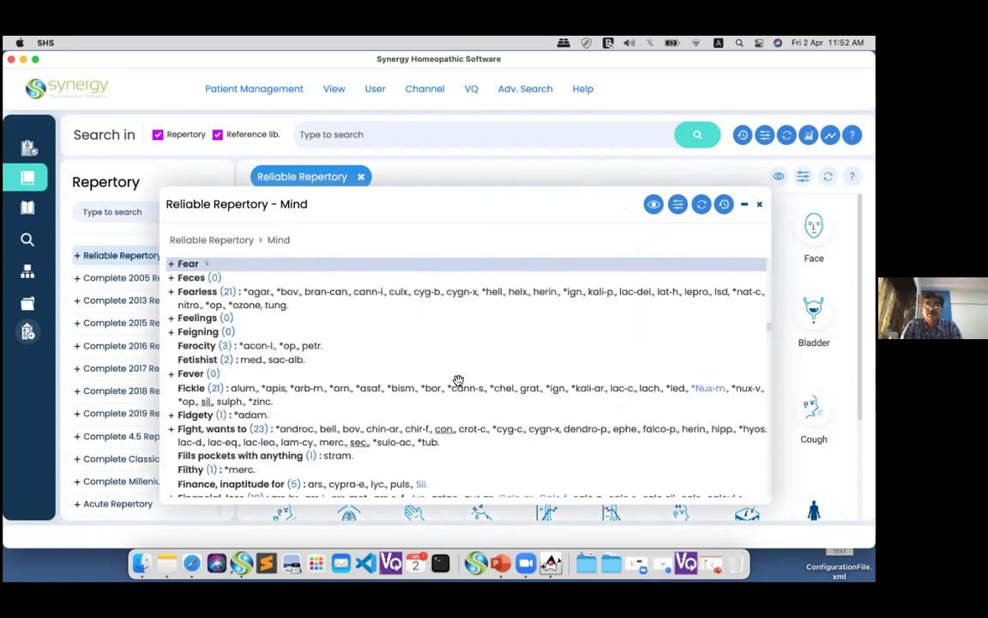
{"action": "key", "text": "Return"}
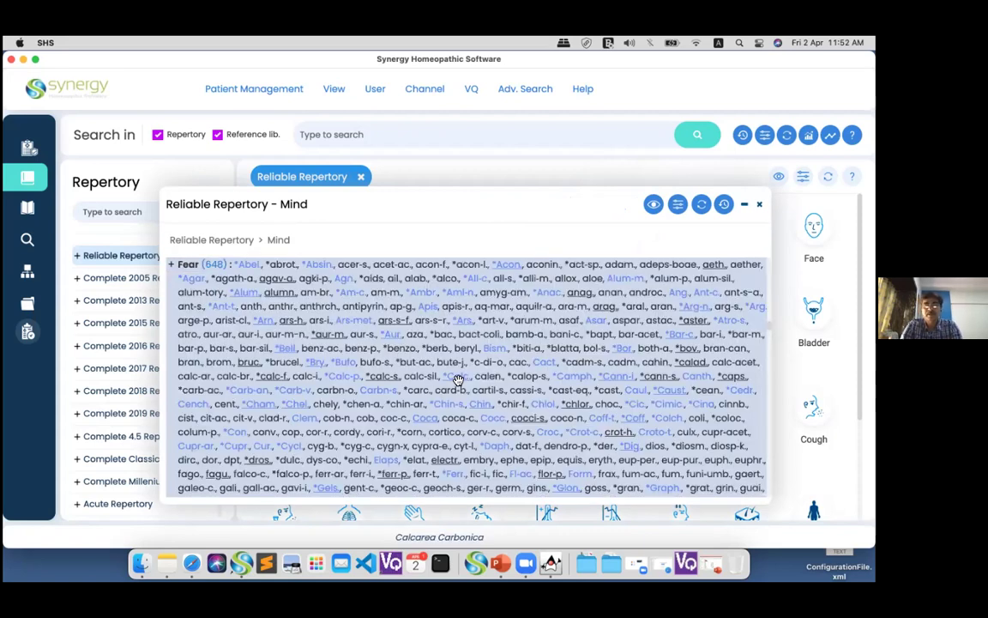
Go to the sub-rubric "Dark, of" under Fear and add it to the clipboard
{"action": "key", "text": "Return"}
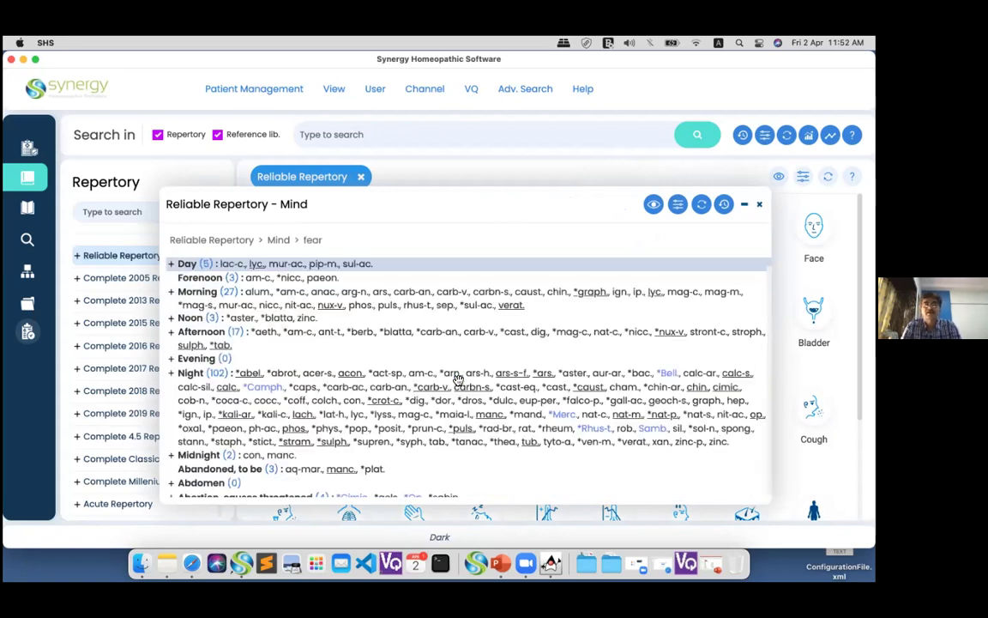
{"action": "key", "text": "Return"}
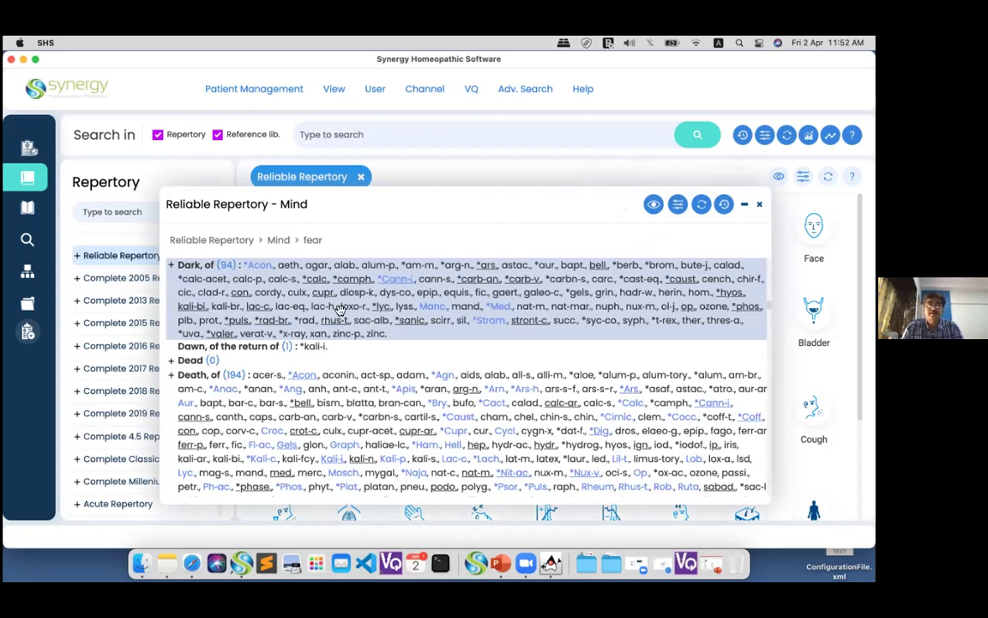
{"action": "left_click_drag", "start_coordinate": [302, 295], "coordinate": [28, 341]}
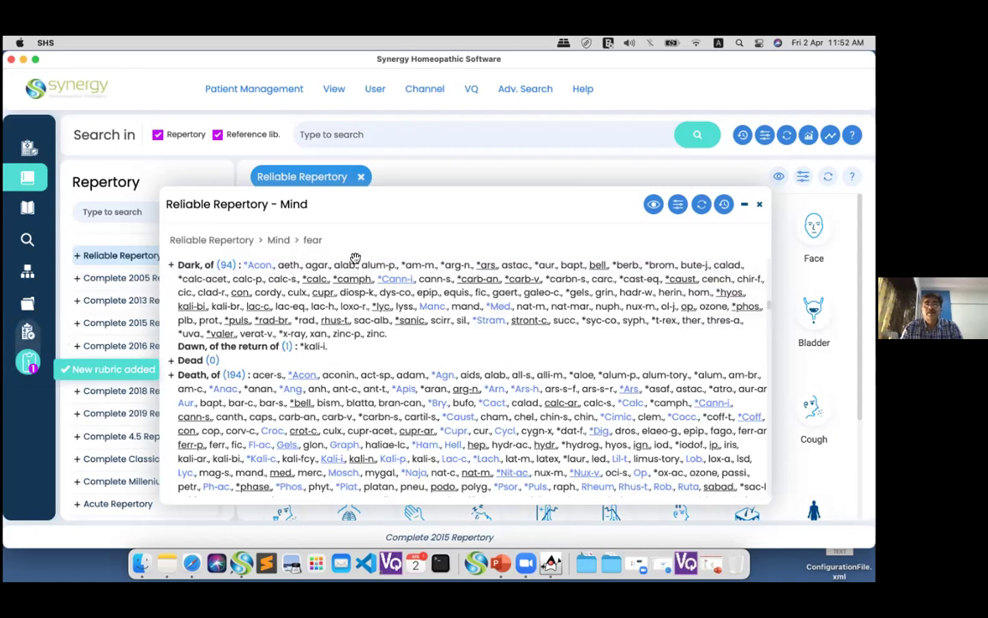
Return to the main Fear rubric and enable cross references to examine the related rubrics listed under it
{"action": "left_click", "coordinate": [453, 278]}
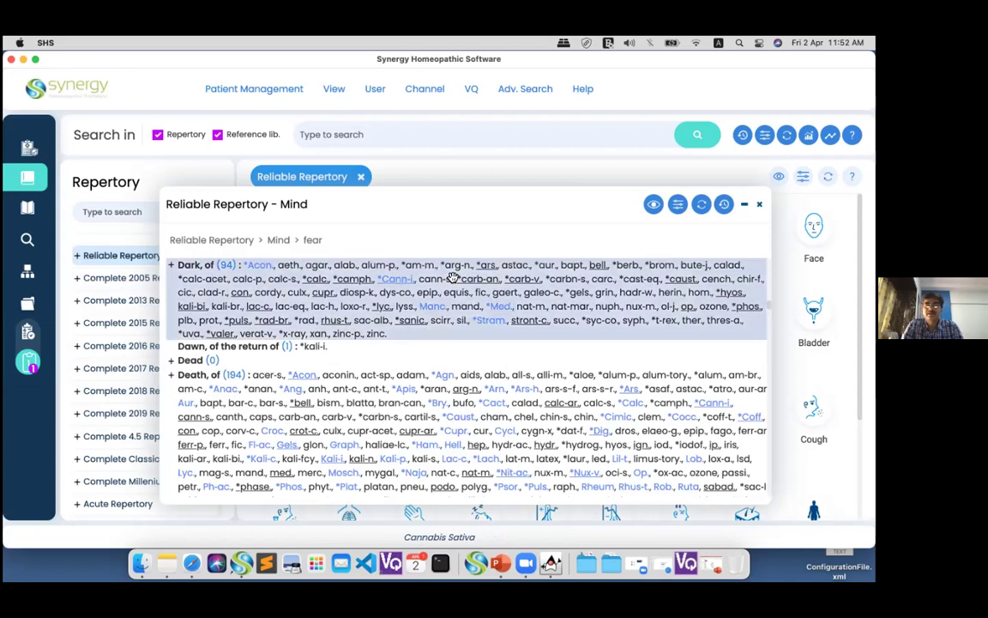
{"action": "key", "text": "Left"}
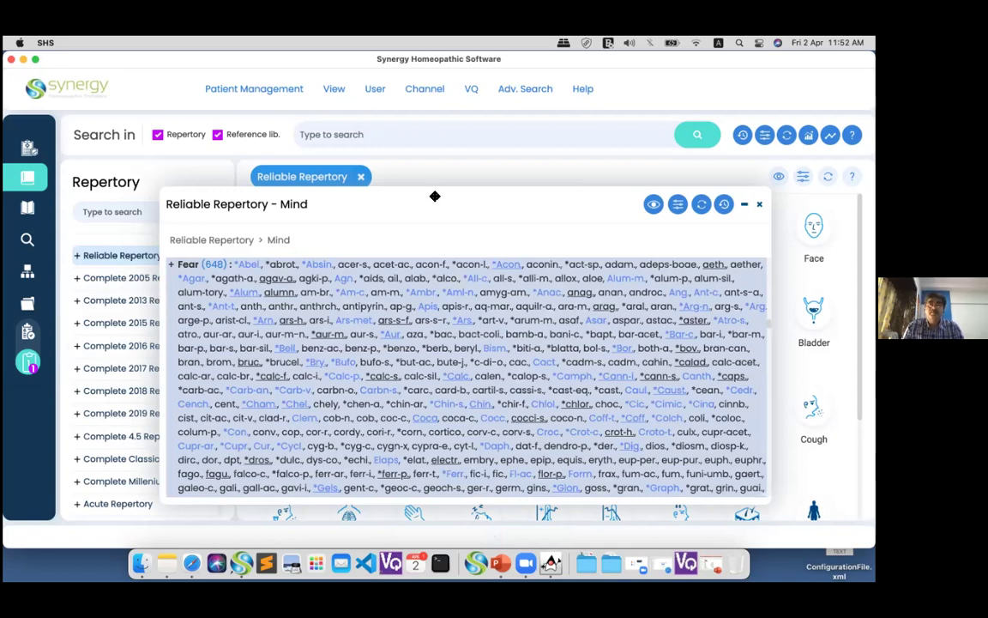
{"action": "left_click", "coordinate": [654, 204]}
{"action": "left_click", "coordinate": [644, 434]}
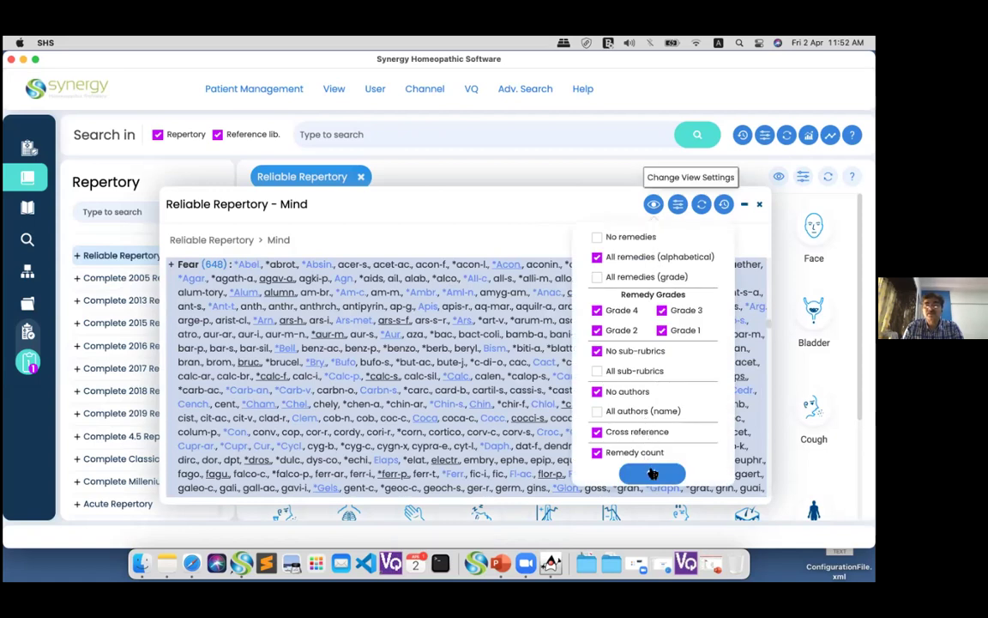
{"action": "left_click", "coordinate": [653, 474]}
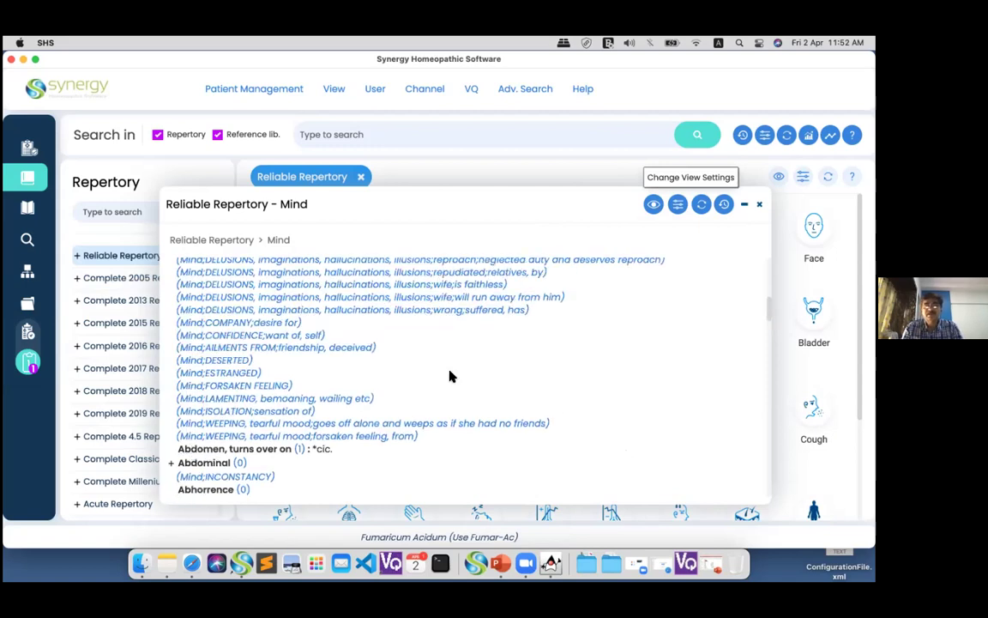
{"action": "scroll", "coordinate": [449, 375], "scroll_direction": "down", "scroll_amount": 5}
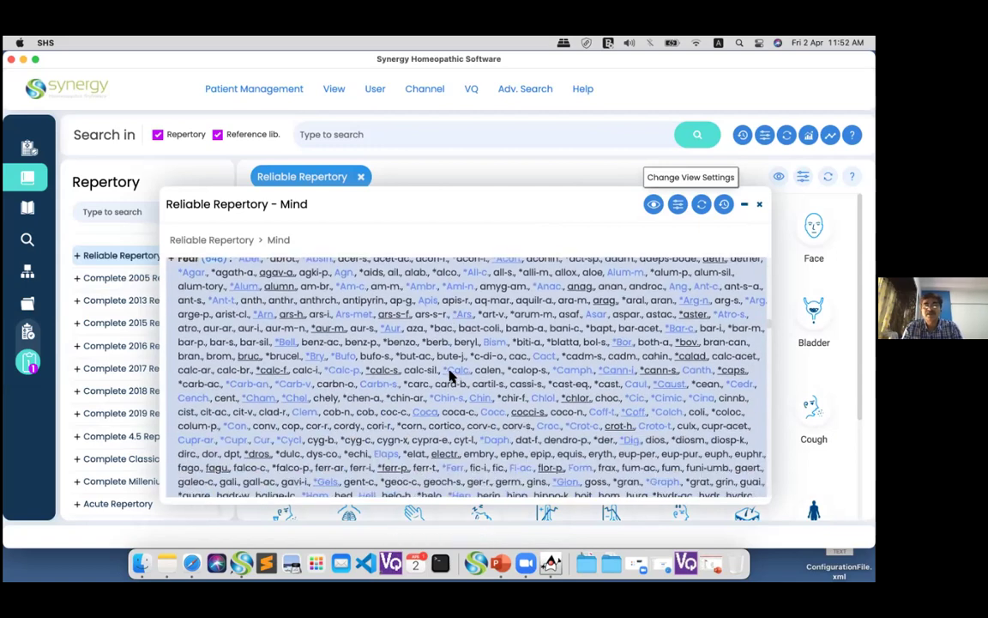
{"action": "scroll", "coordinate": [449, 375], "scroll_direction": "down", "scroll_amount": 8}
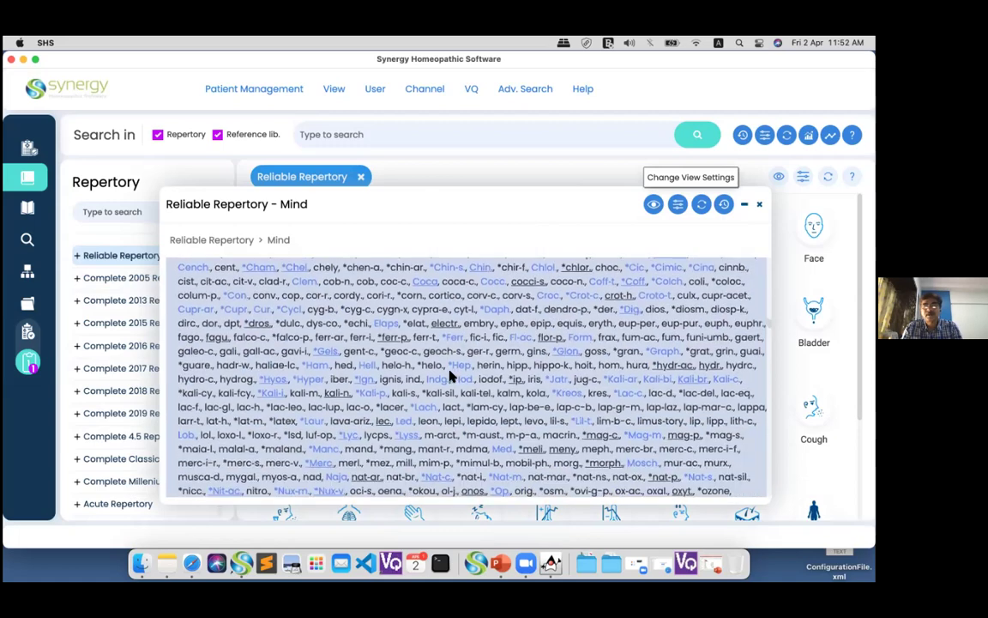
{"action": "scroll", "coordinate": [450, 375], "scroll_direction": "down", "scroll_amount": 5}
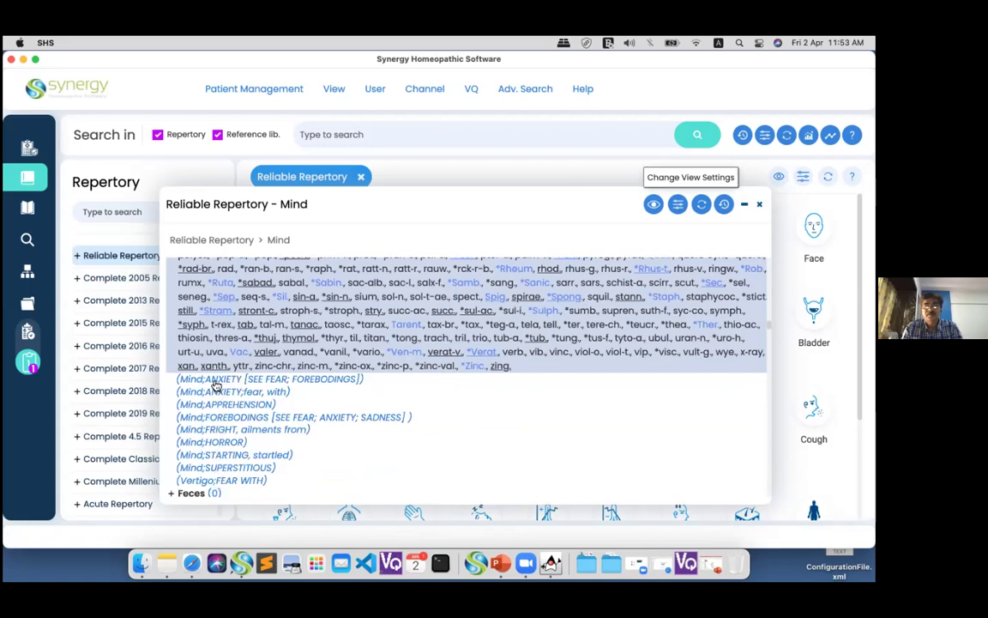
Turn off the cross references in the Mind chapter's view settings
{"action": "left_click", "coordinate": [653, 205]}
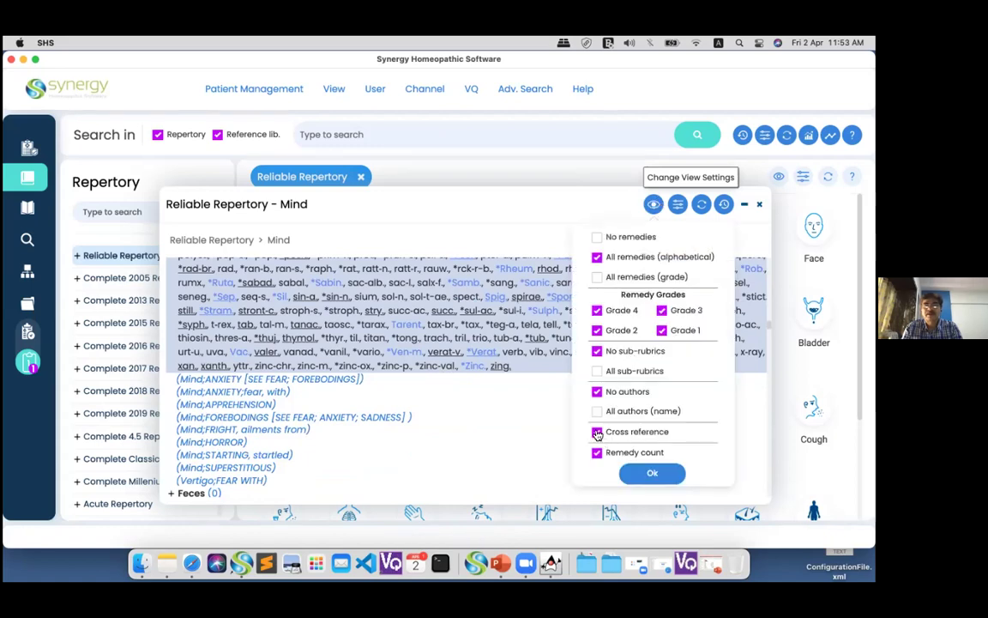
{"action": "left_click", "coordinate": [598, 433]}
{"action": "left_click", "coordinate": [650, 475]}
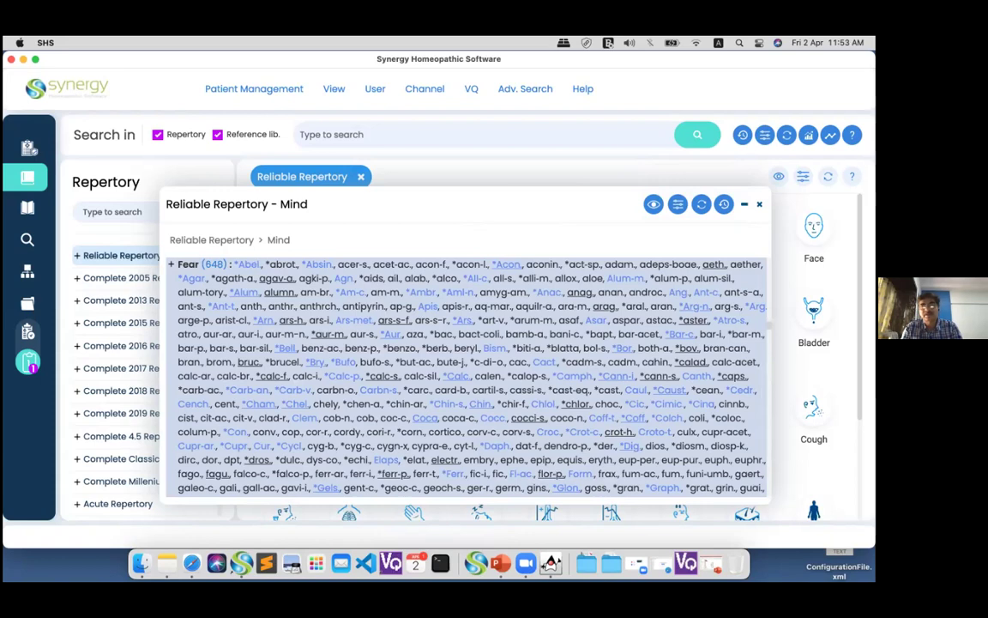
Close the Mind window, search for "fear dark", and select "fear; dark, of" in the Complete 2005 Repertory's Mind results
{"action": "left_click", "coordinate": [759, 205]}
{"action": "left_click", "coordinate": [473, 137]}
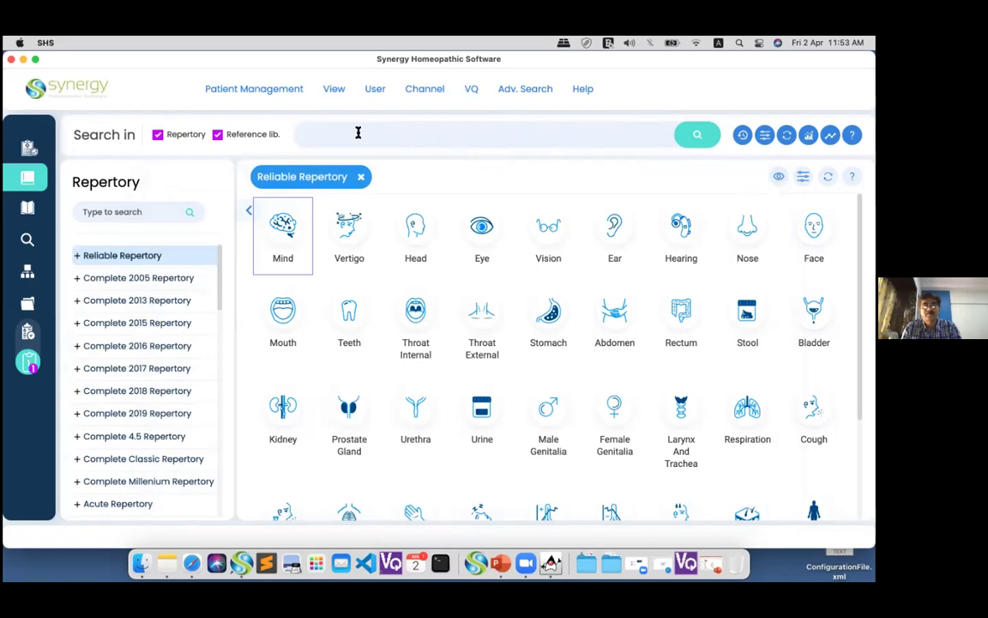
{"action": "type", "text": "fear"}
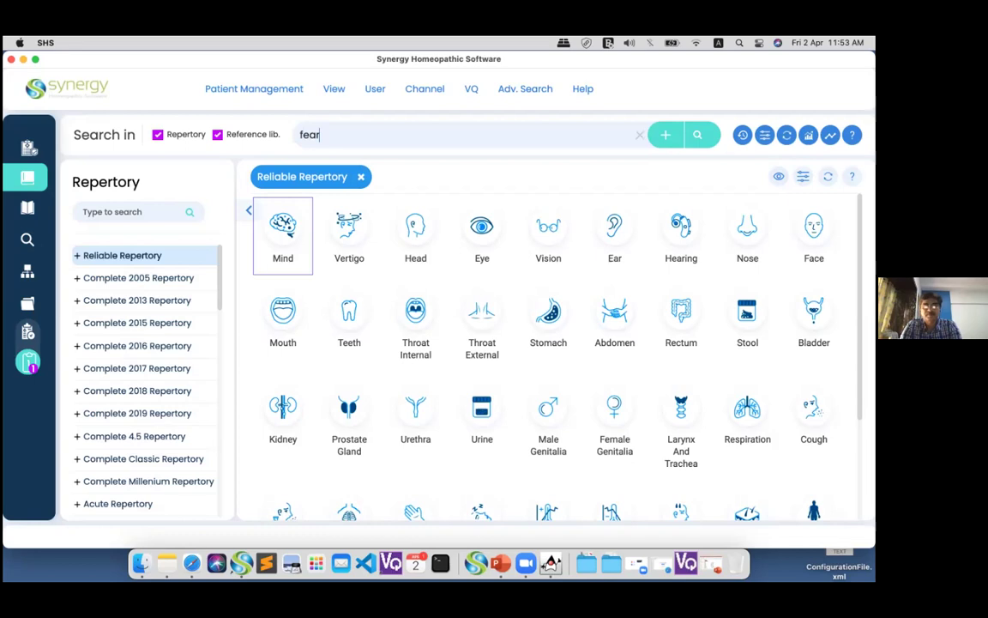
{"action": "type", "text": " dark"}
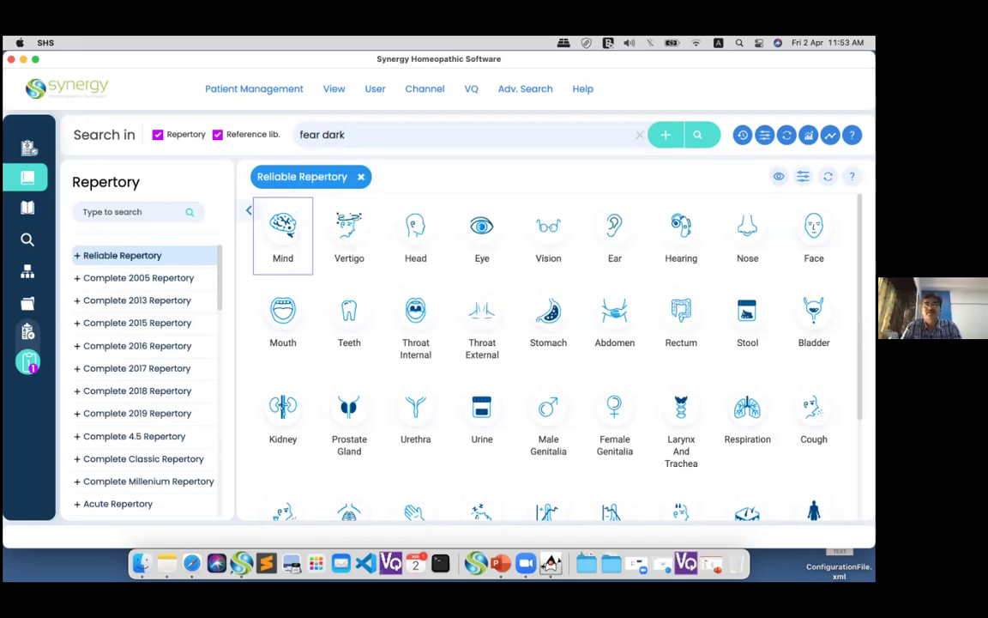
{"action": "key", "text": "Return"}
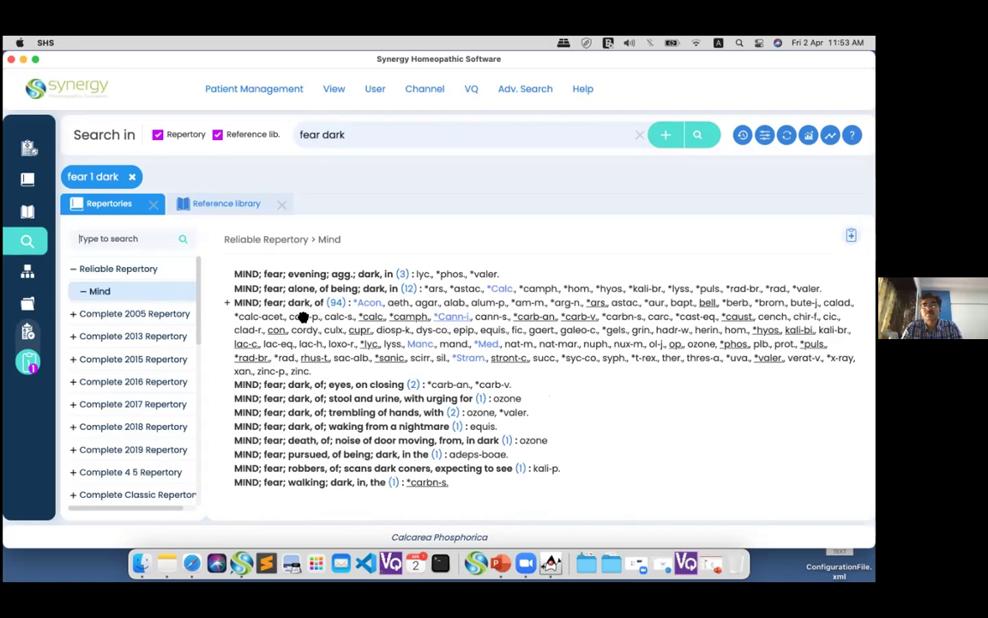
{"action": "left_click", "coordinate": [74, 316]}
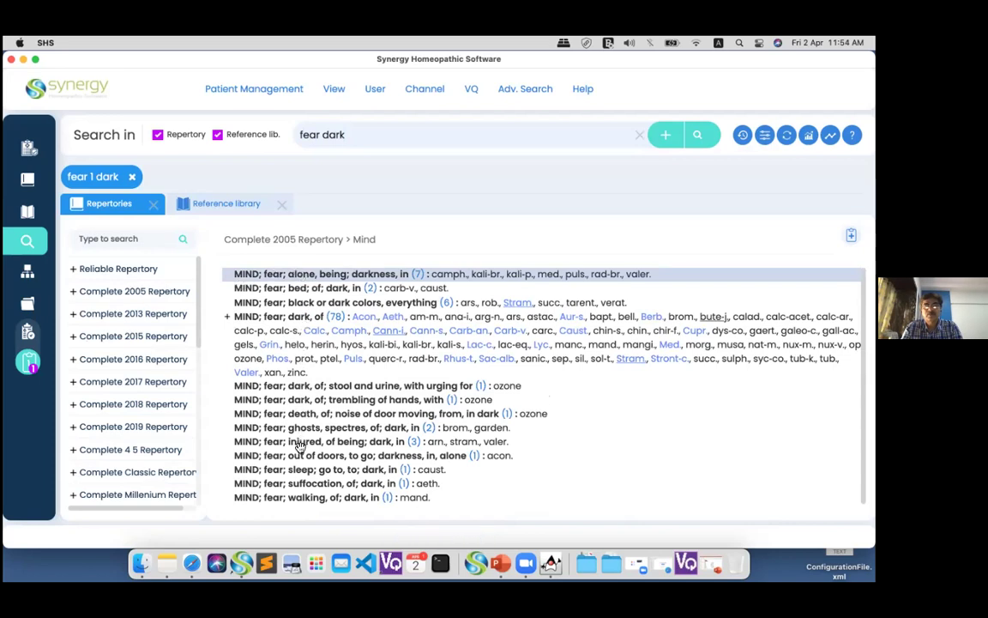
{"action": "left_click", "coordinate": [343, 336]}
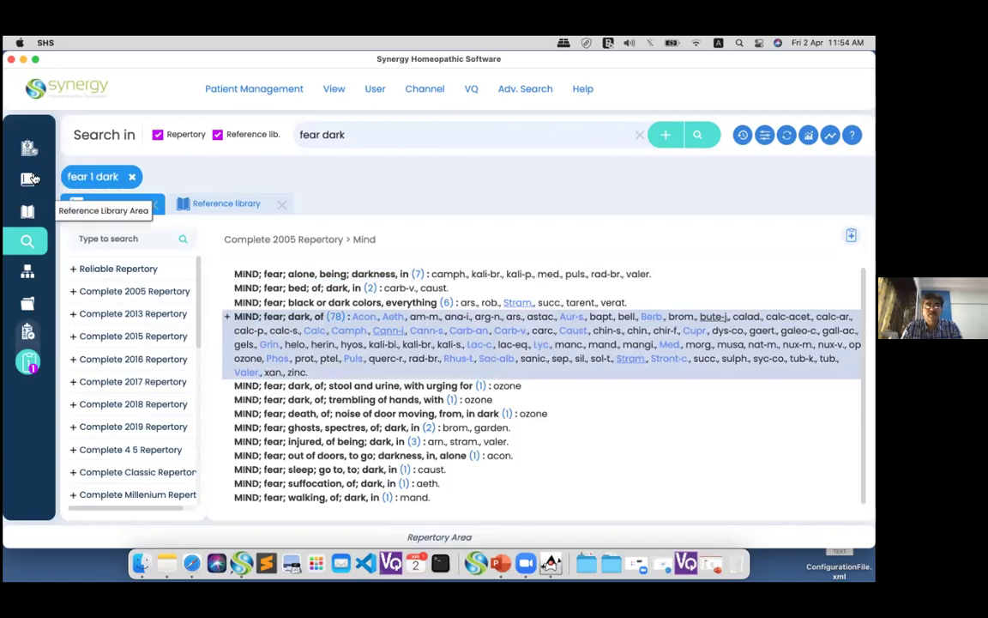
Reopen the Reliable Repertory's Mind chapter and view the actions available for the rubric Abandon
{"action": "left_click", "coordinate": [28, 179]}
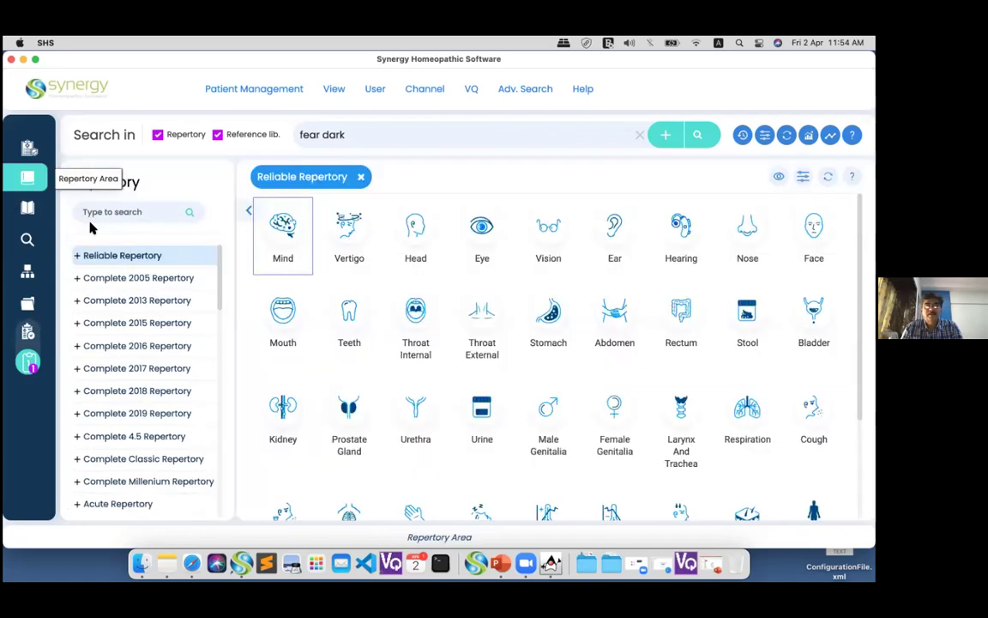
{"action": "left_click", "coordinate": [289, 249]}
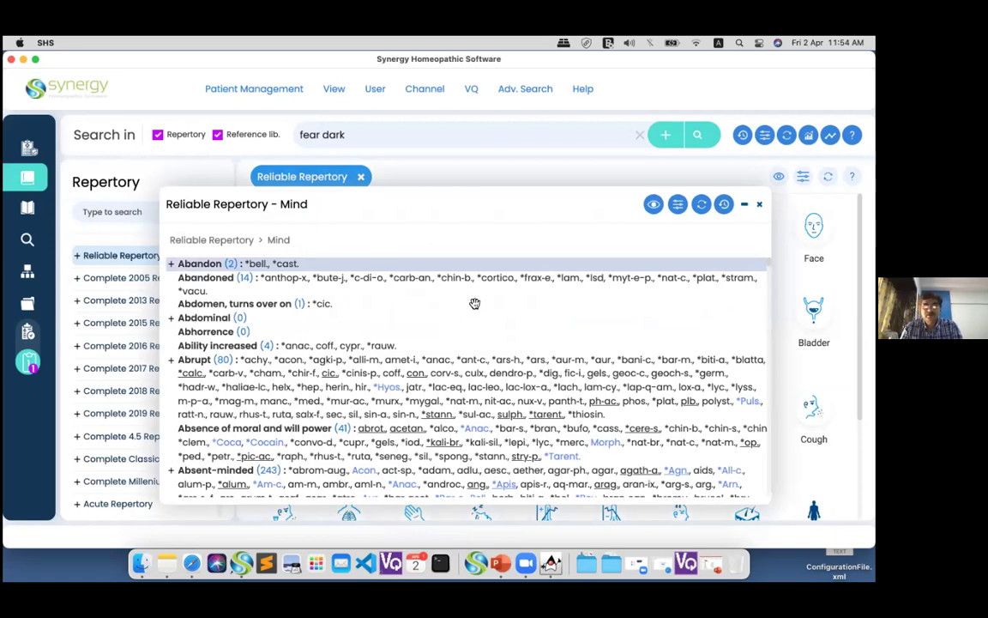
{"action": "right_click", "coordinate": [205, 269]}
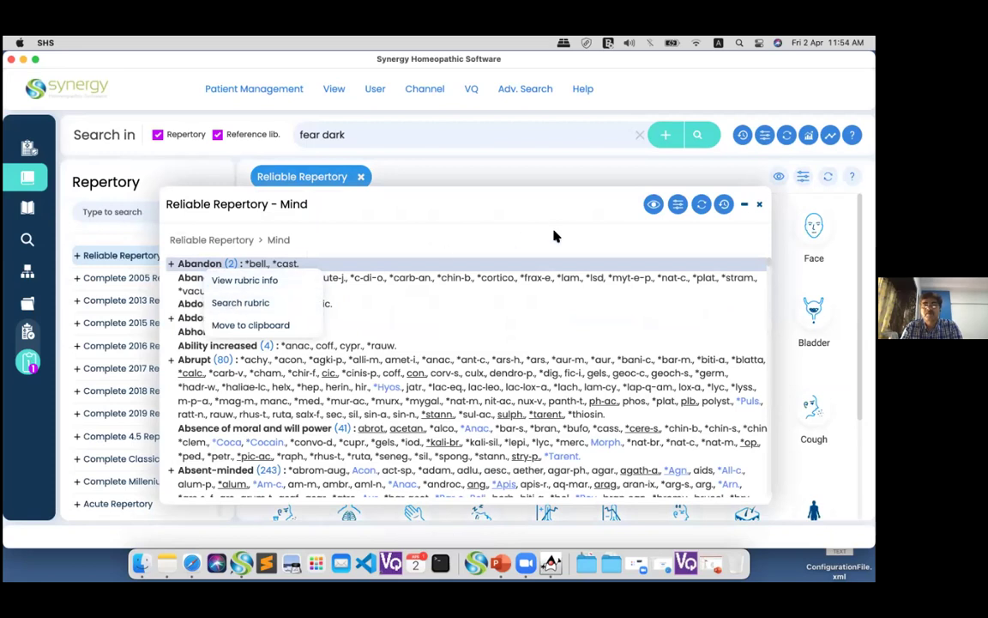
{"action": "left_click", "coordinate": [463, 340]}
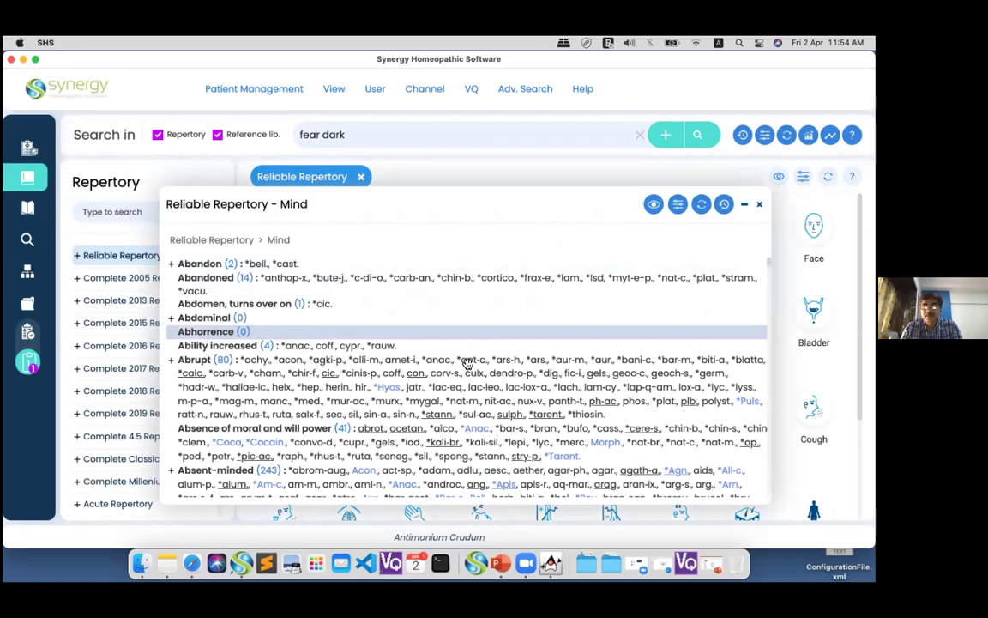
View the reference string for the remedy ant-c. in the rubric Abrupt, and close it after reading
{"action": "right_click", "coordinate": [466, 364]}
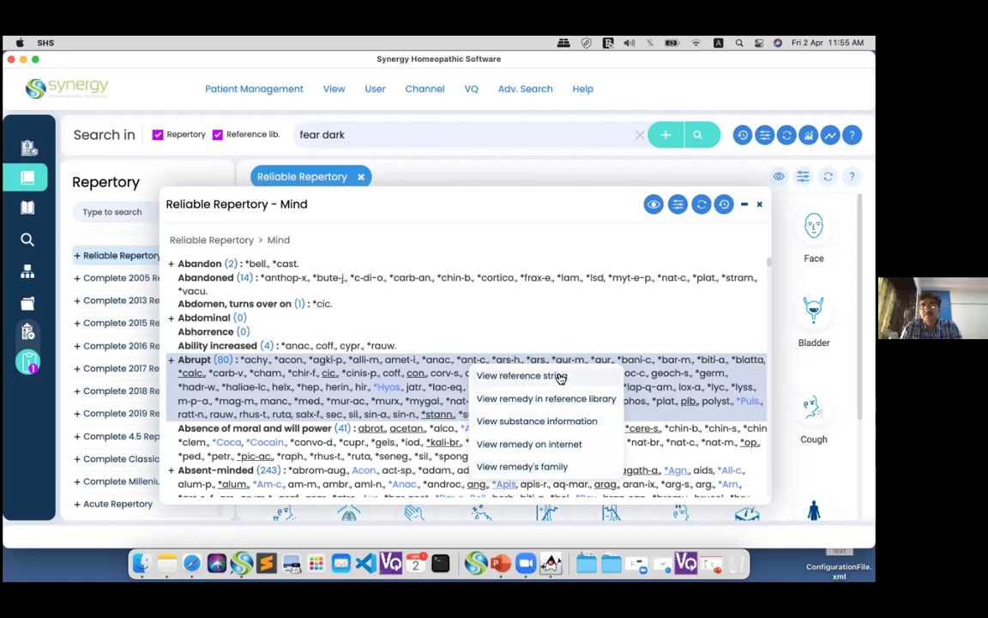
{"action": "left_click", "coordinate": [570, 325]}
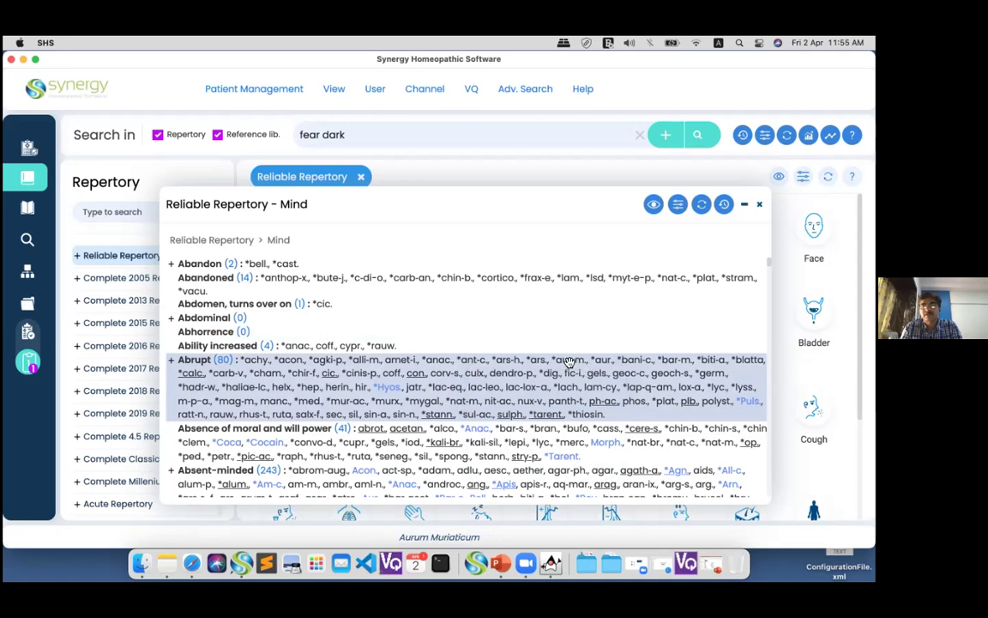
{"action": "right_click", "coordinate": [474, 360]}
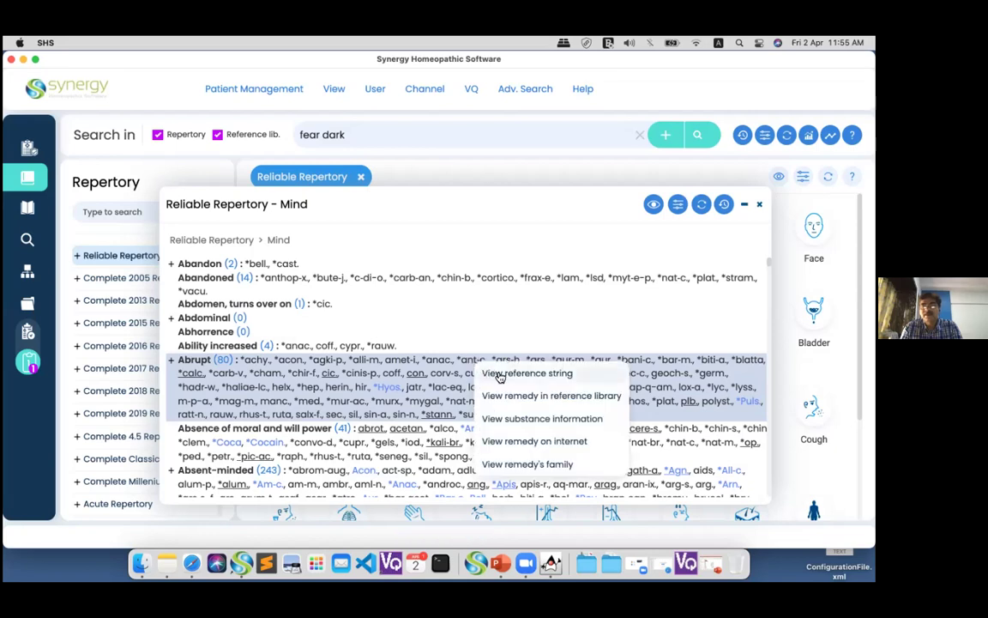
{"action": "left_click", "coordinate": [500, 374]}
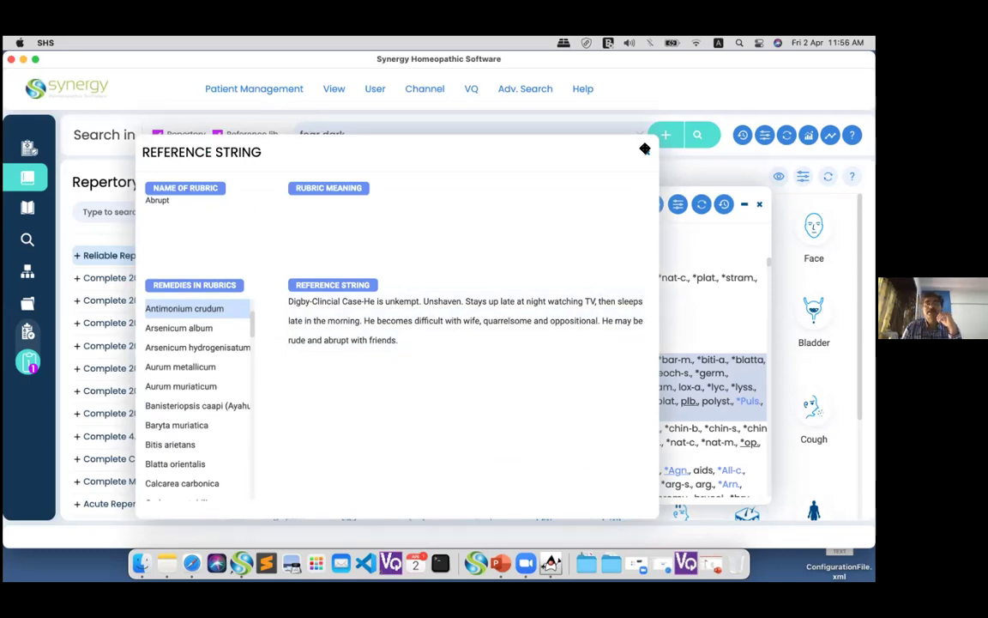
{"action": "key", "text": "Escape"}
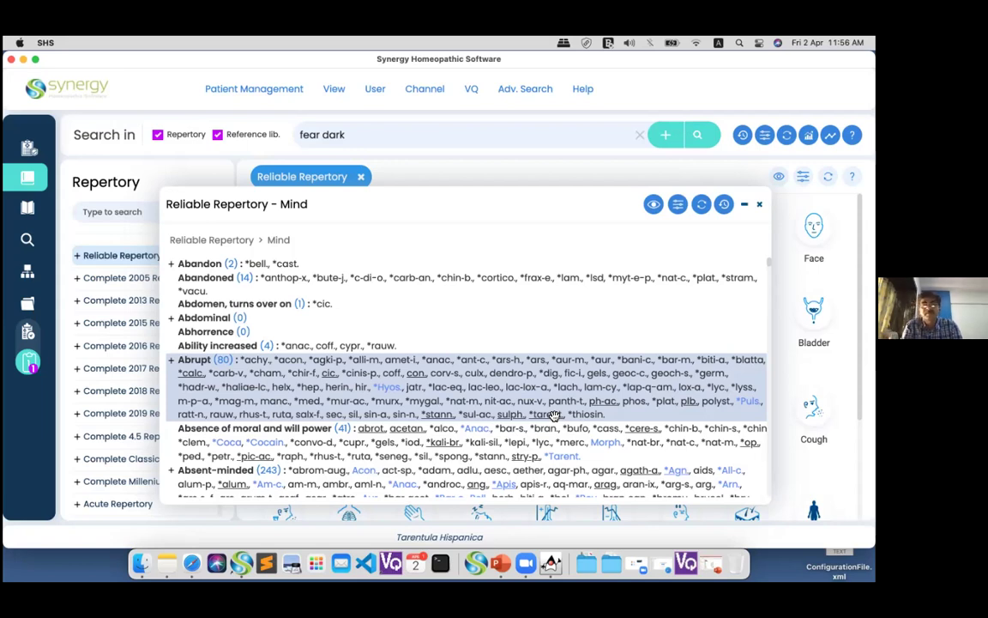
View the reference string for the remedy ars. in the rubric Abrupt, and close it after reading
{"action": "right_click", "coordinate": [542, 359]}
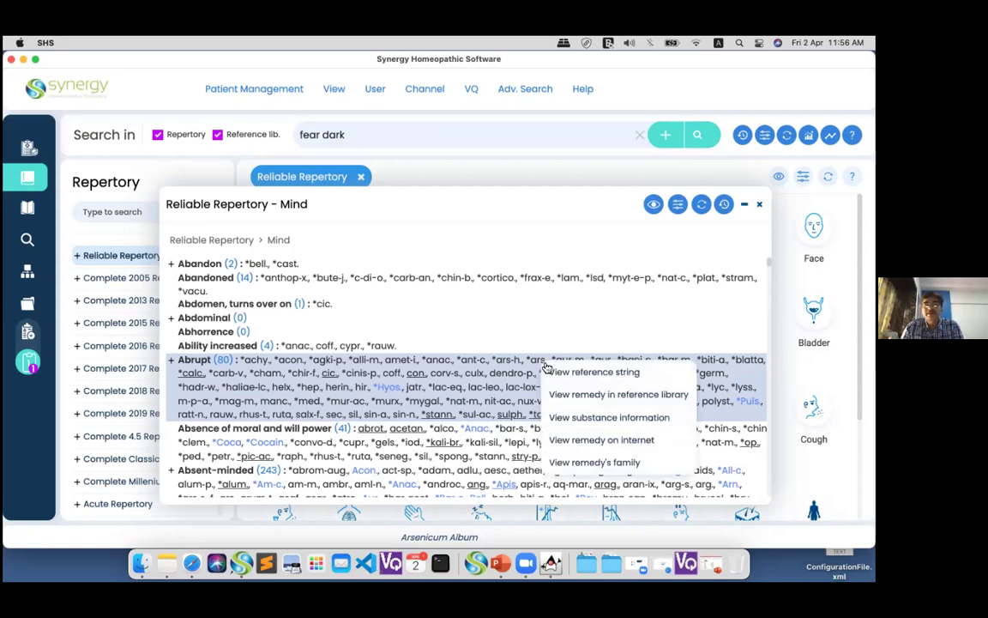
{"action": "left_click", "coordinate": [554, 371]}
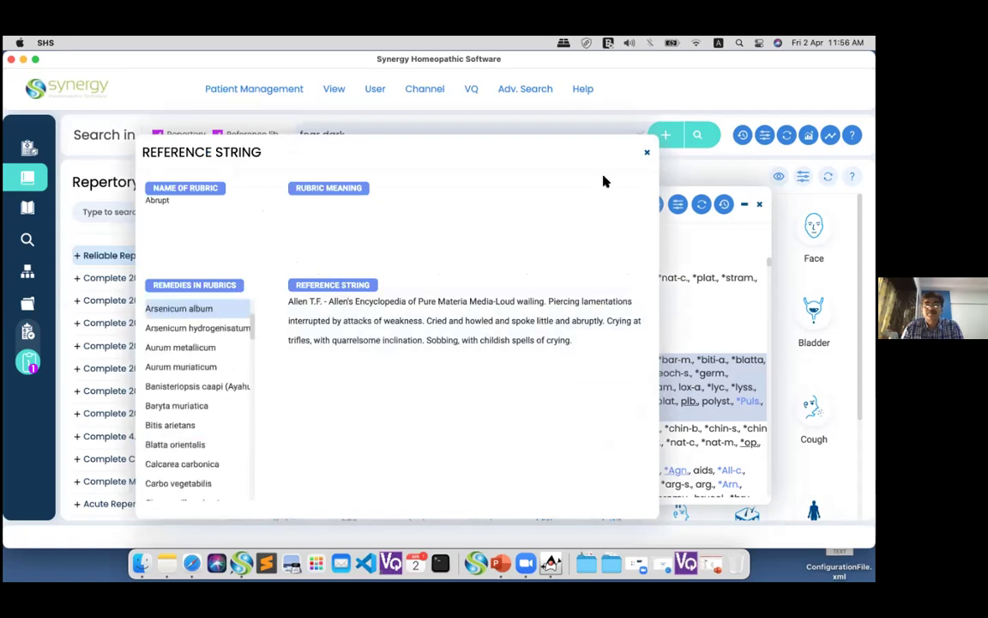
{"action": "left_click", "coordinate": [650, 155]}
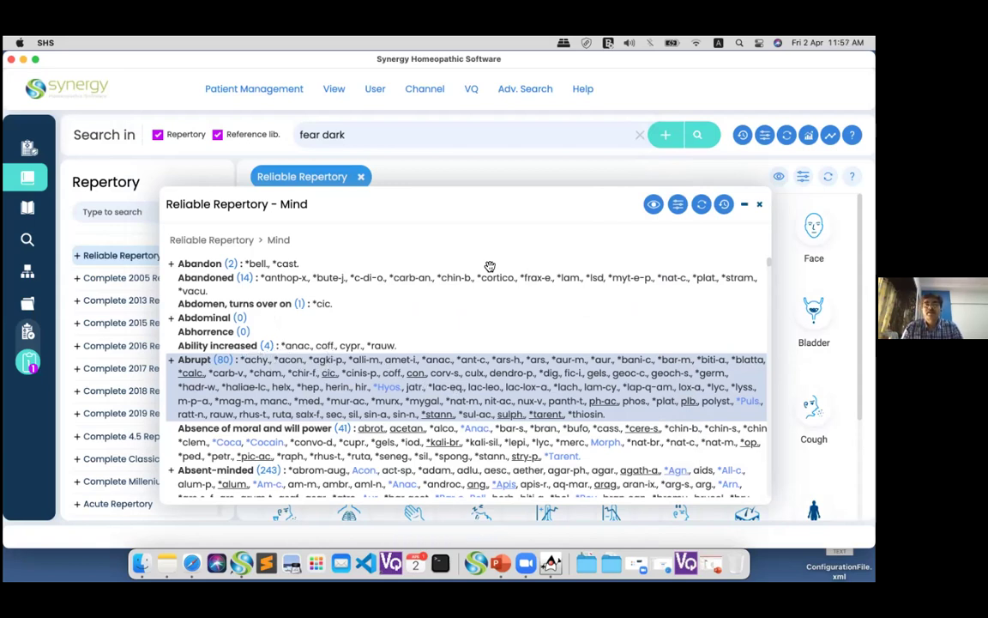
Check the Mind chapter's view settings, and look through the author list in its repertory filter
{"action": "left_click", "coordinate": [653, 207]}
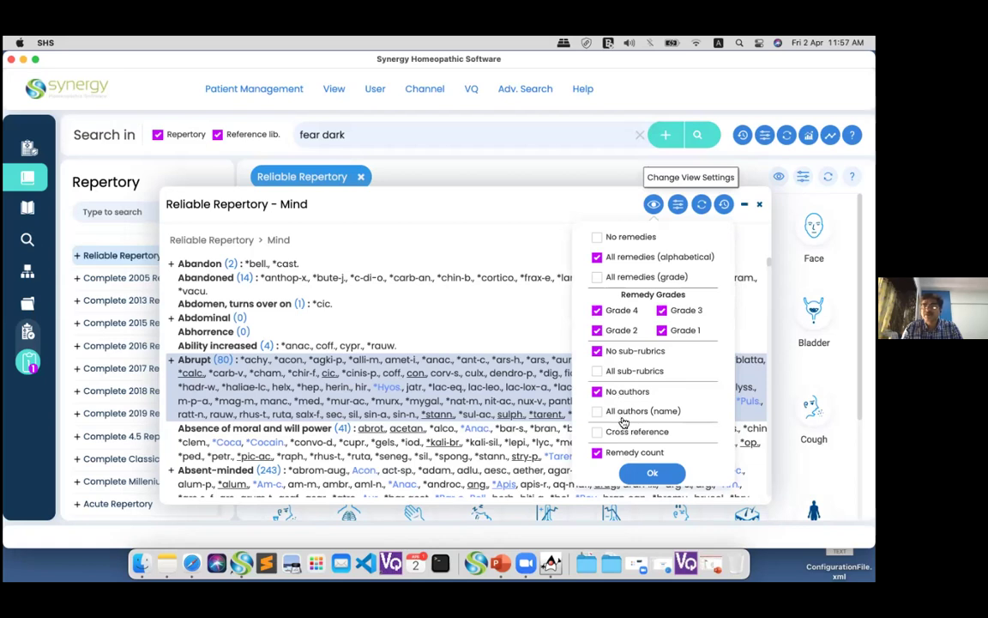
{"action": "left_click", "coordinate": [652, 474]}
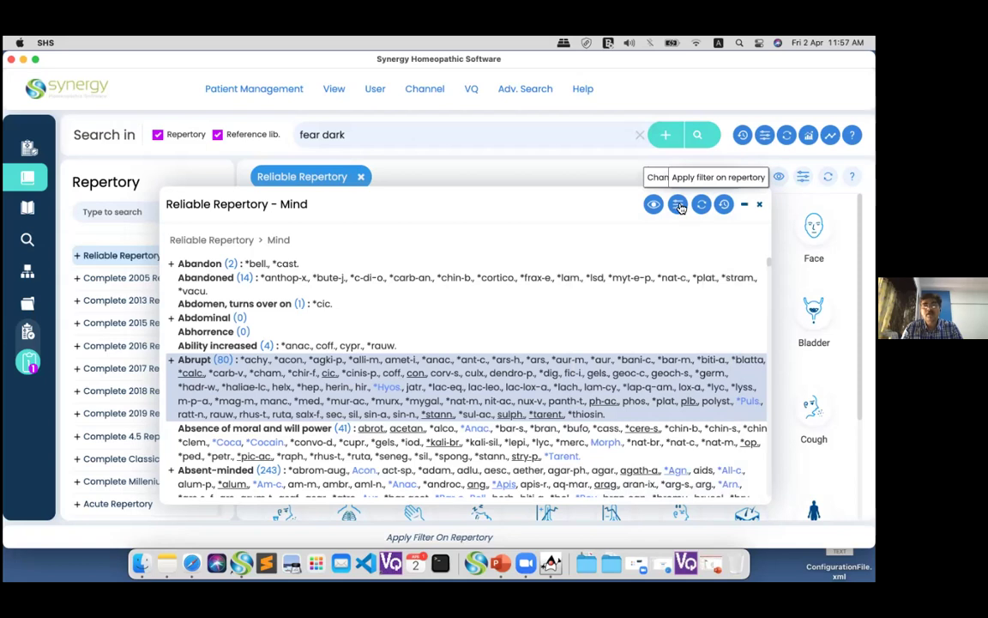
{"action": "left_click", "coordinate": [679, 205]}
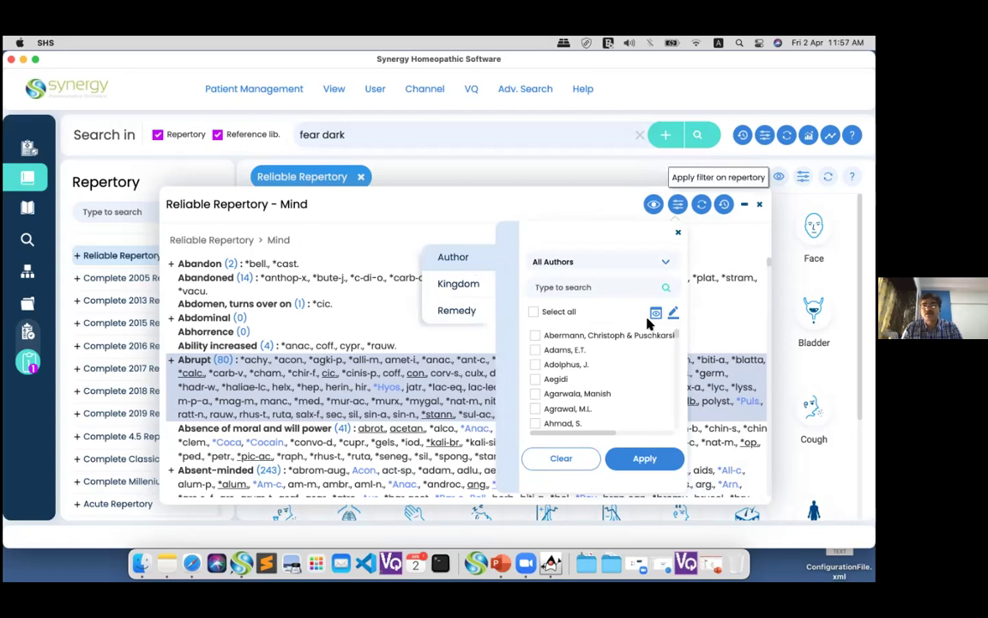
{"action": "left_click_drag", "start_coordinate": [675, 339], "coordinate": [673, 351]}
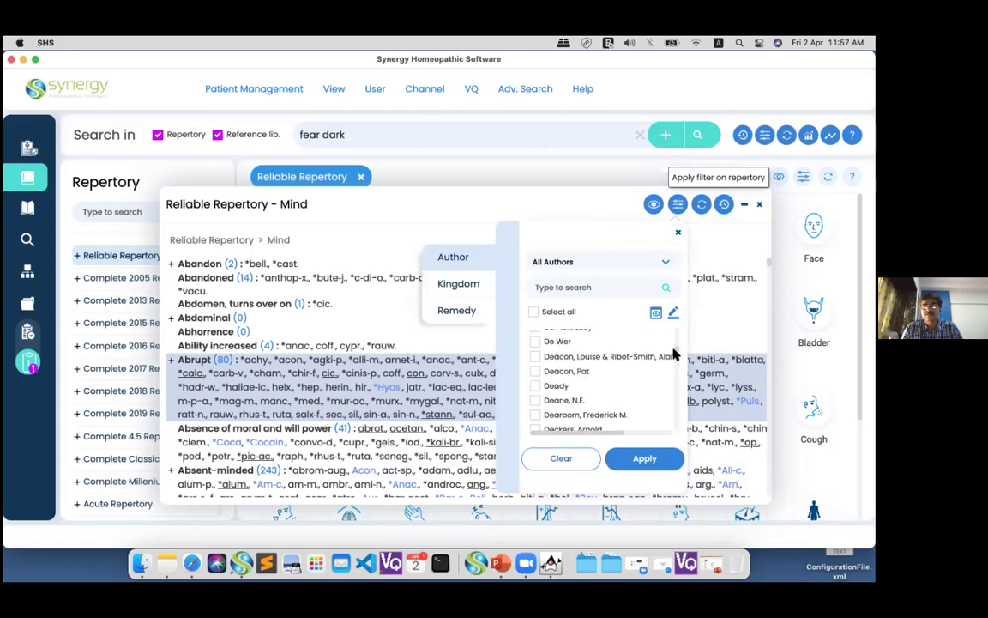
Examine the filter's kingdom categories for animals, plants, minerals and imponderables and its remedy list, and close the filter without applying anything
{"action": "left_click", "coordinate": [456, 283]}
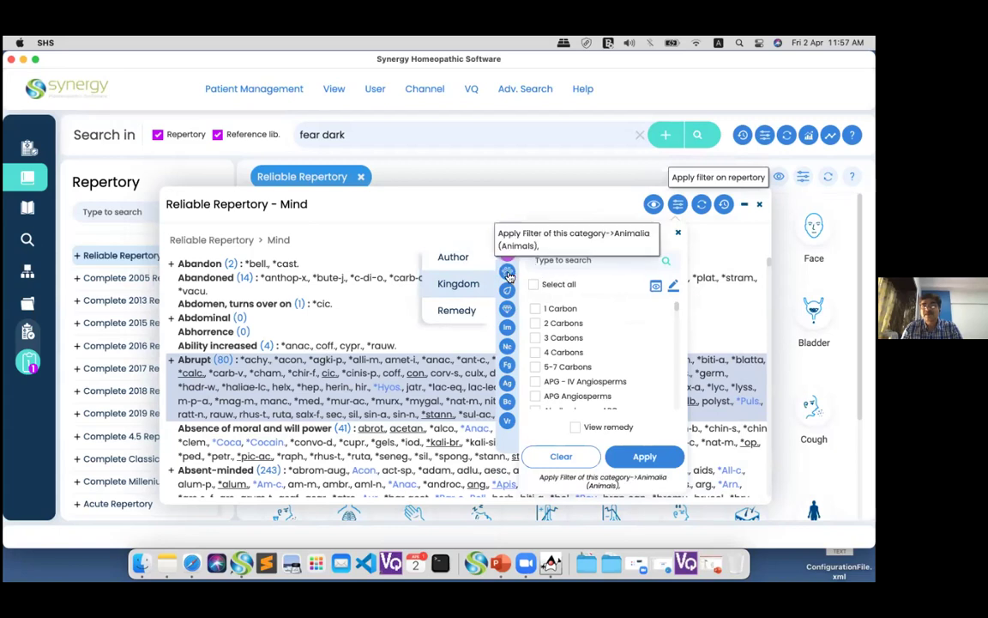
{"action": "left_click", "coordinate": [507, 272]}
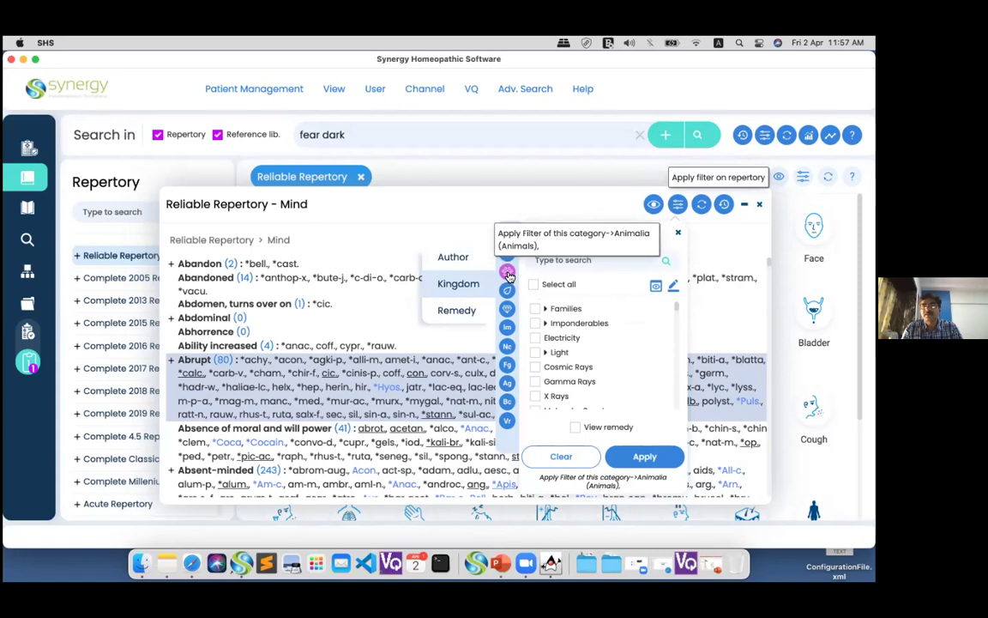
{"action": "left_click", "coordinate": [508, 293]}
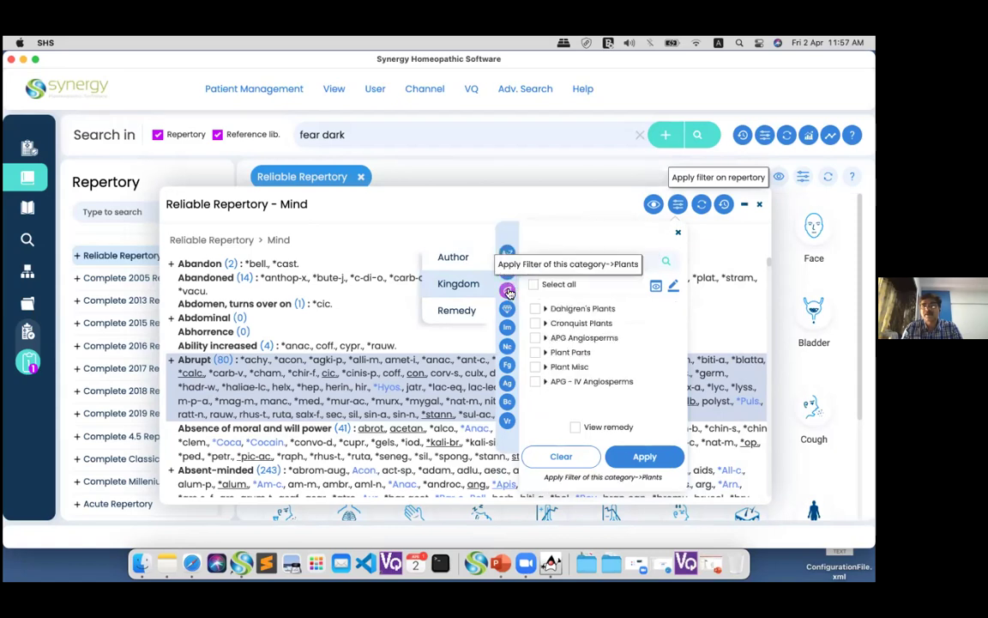
{"action": "left_click", "coordinate": [507, 274]}
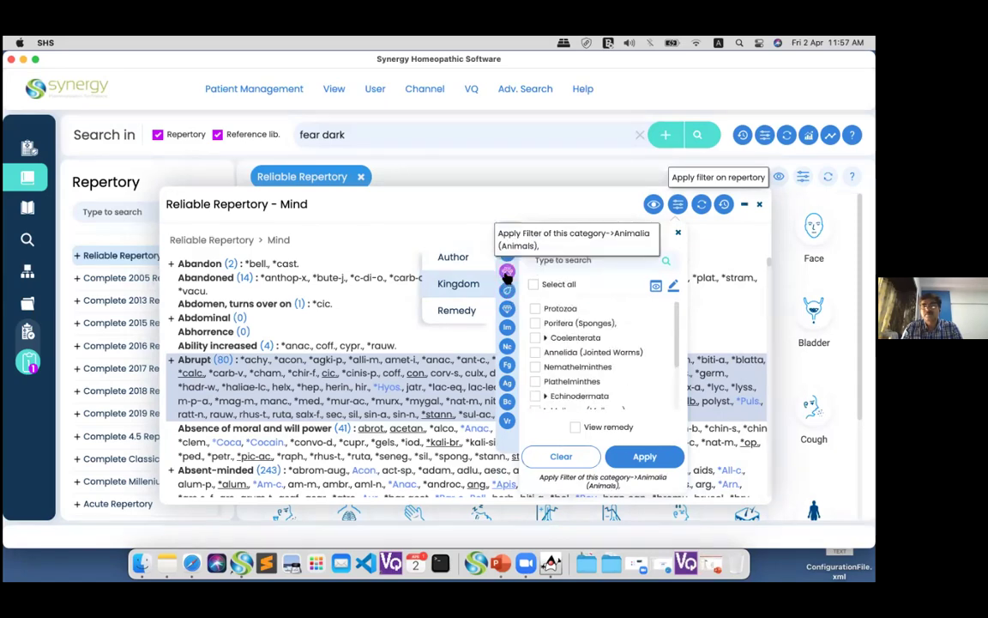
{"action": "left_click", "coordinate": [509, 311]}
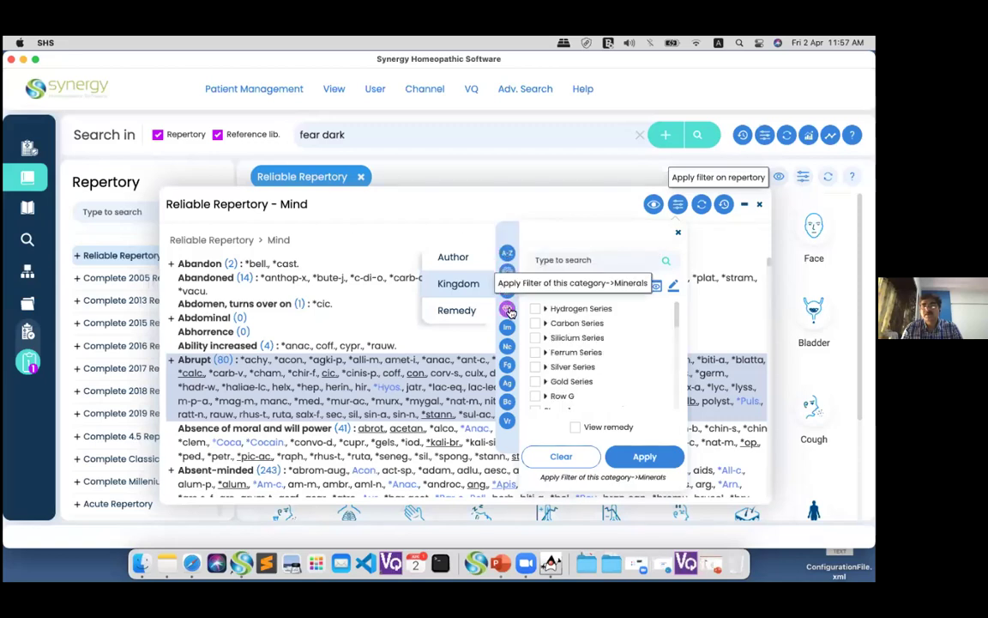
{"action": "left_click", "coordinate": [507, 330]}
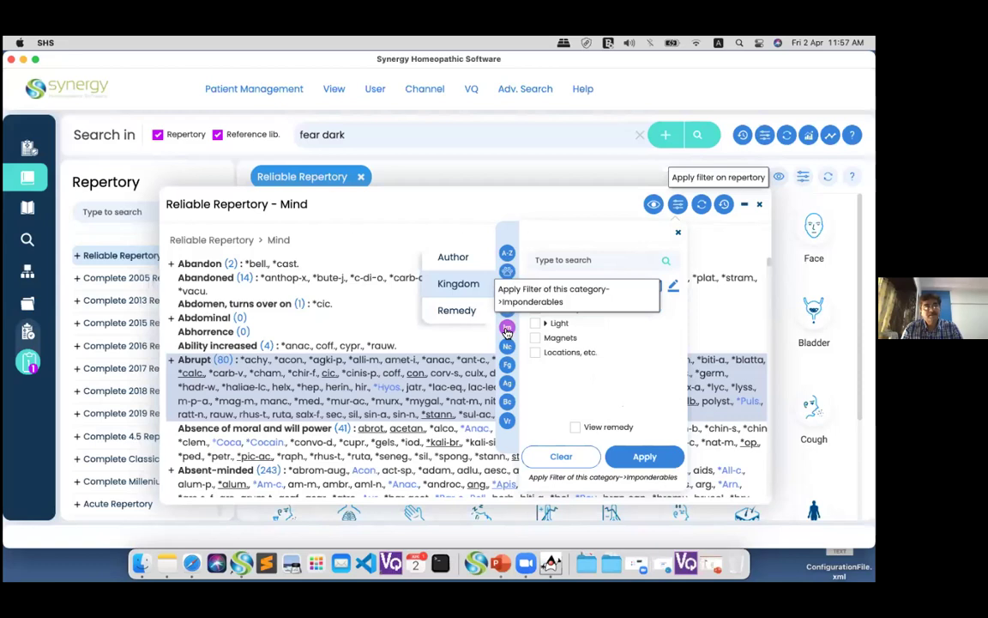
{"action": "left_click", "coordinate": [464, 313]}
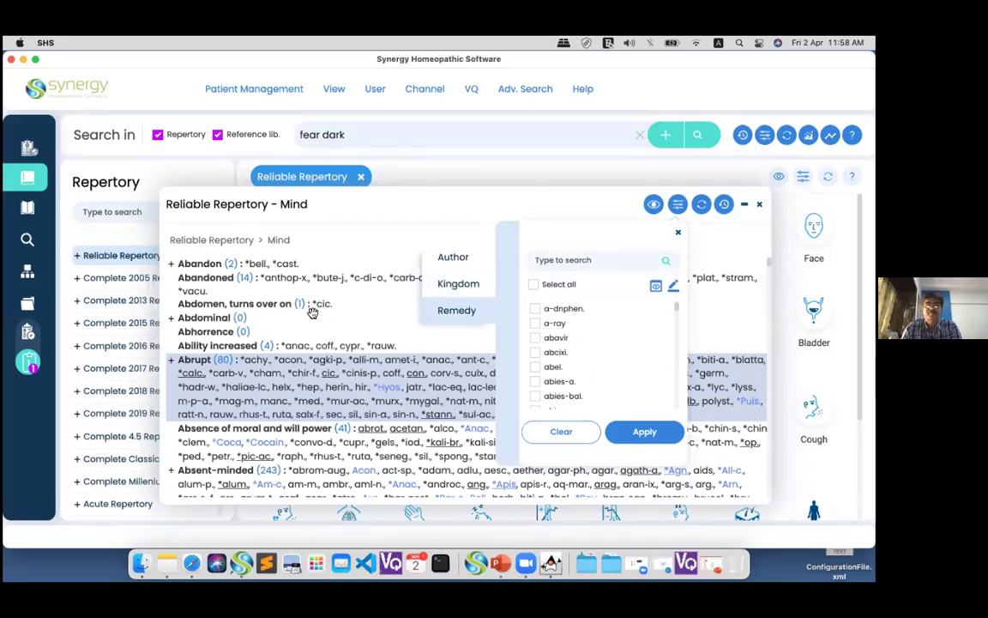
{"action": "left_click", "coordinate": [679, 236]}
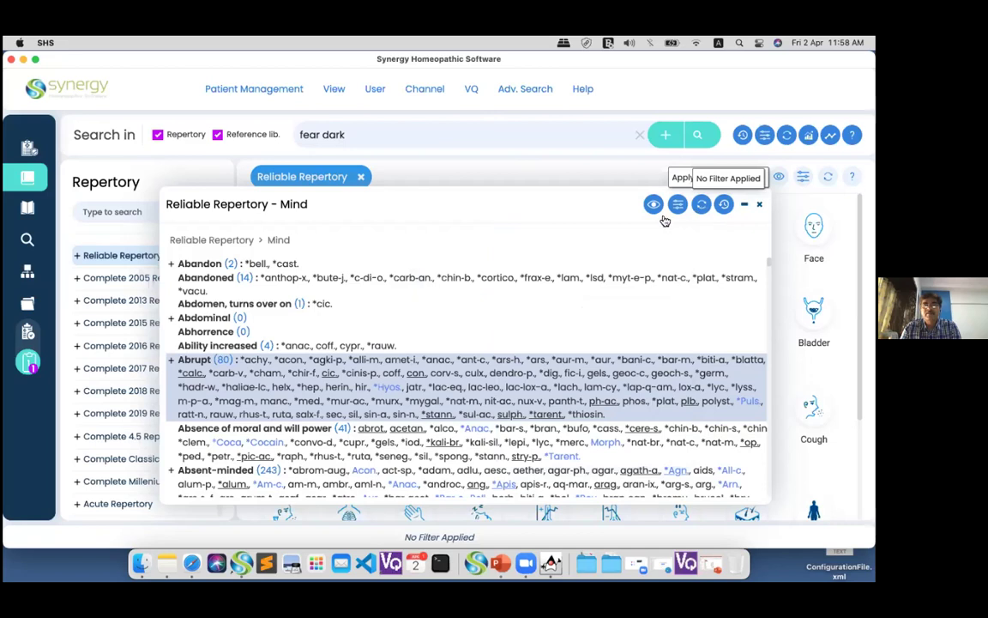
Try to go to the visited rubric Mind;fear from the Mind window's history
{"action": "left_click", "coordinate": [723, 210]}
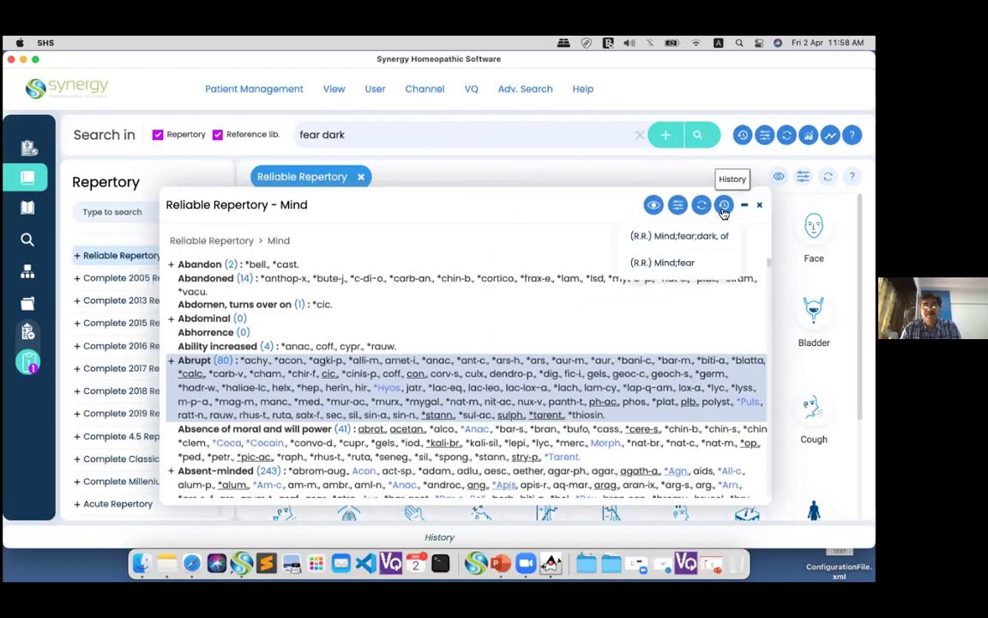
{"action": "left_click", "coordinate": [665, 264]}
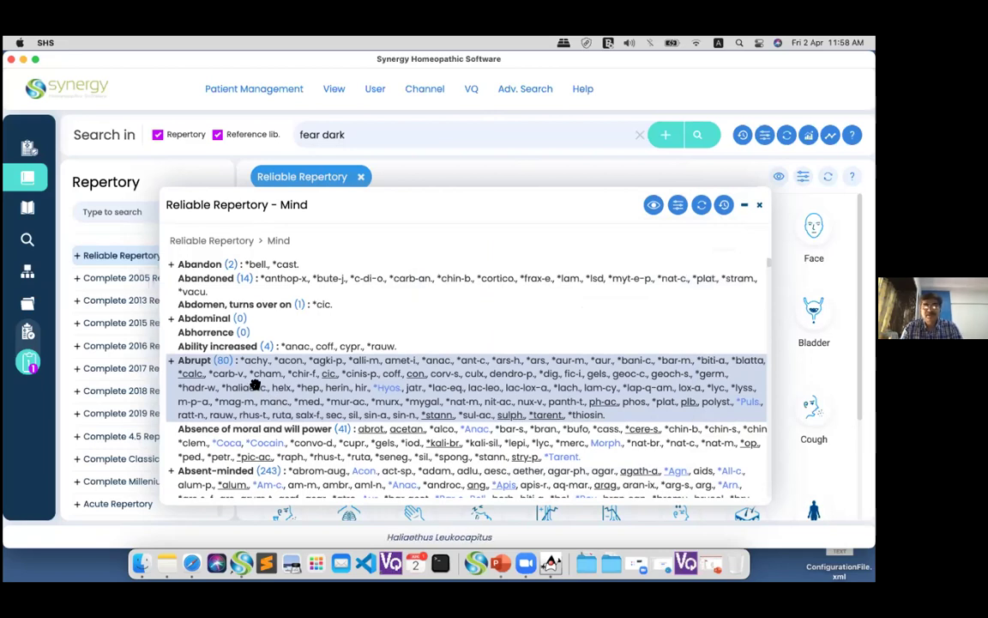
Add the Mind rubrics Abrupt, Absence of moral and will power, and Absent-minded to the clipboard
{"action": "scroll", "coordinate": [254, 369], "scroll_direction": "down", "scroll_amount": 3}
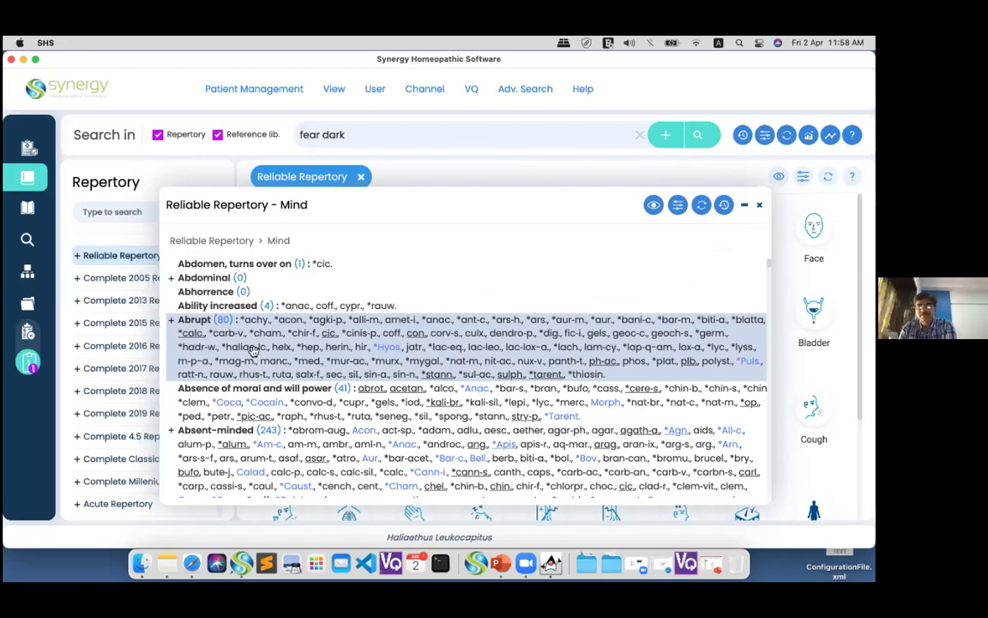
{"action": "double_click", "coordinate": [254, 350]}
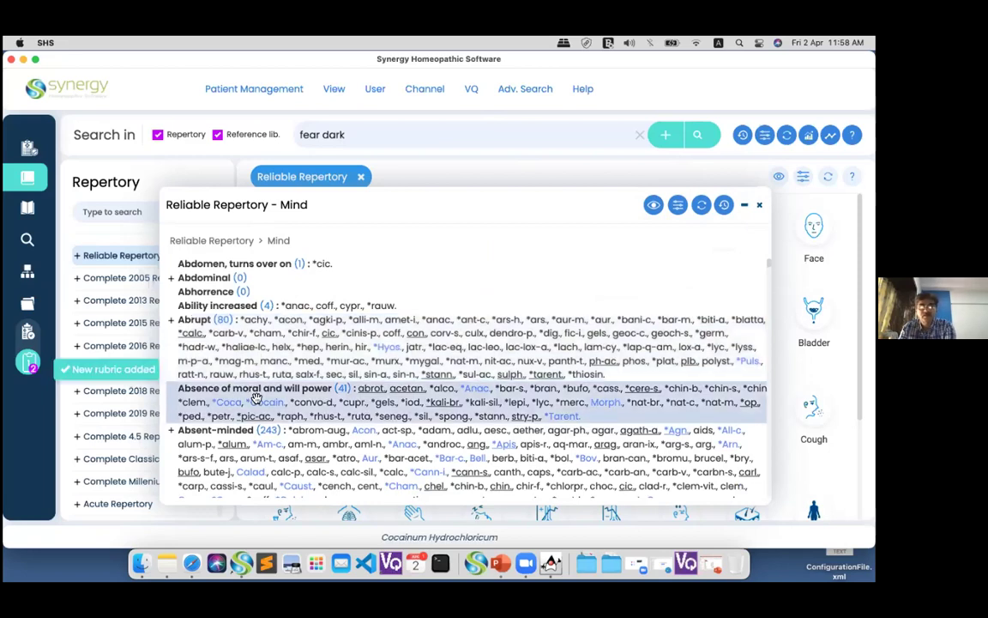
{"action": "double_click", "coordinate": [260, 439]}
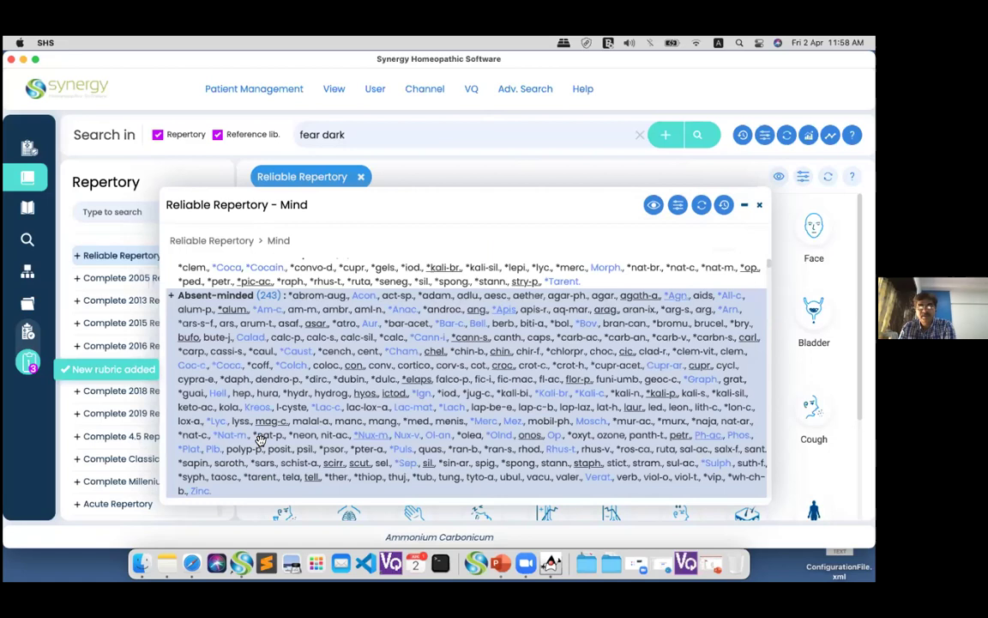
{"action": "double_click", "coordinate": [260, 439]}
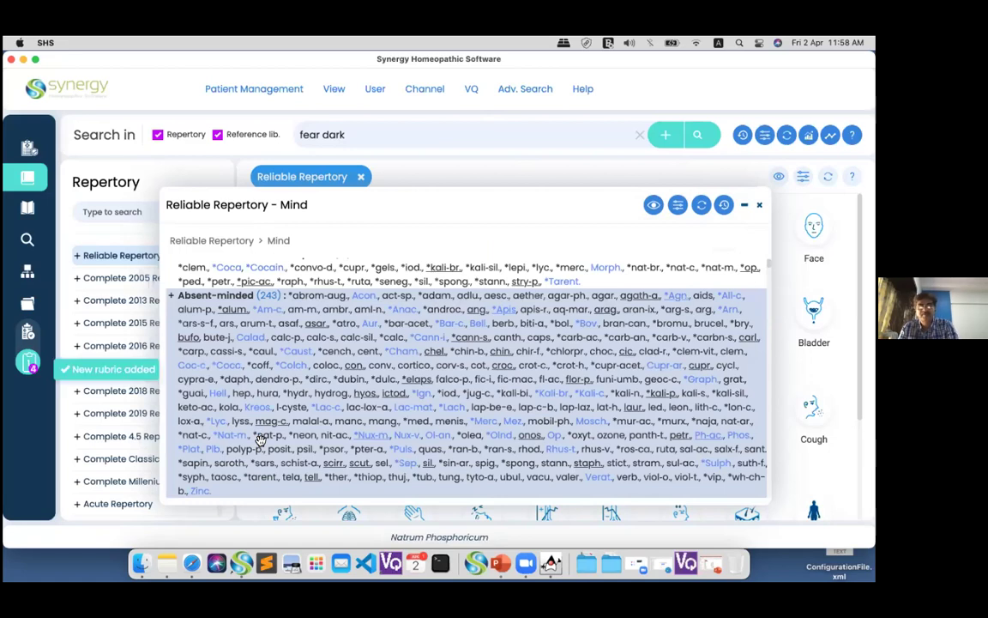
Open Clipboard 1 with the collected rubrics, and check the view settings of its rubric list
{"action": "left_click", "coordinate": [30, 364]}
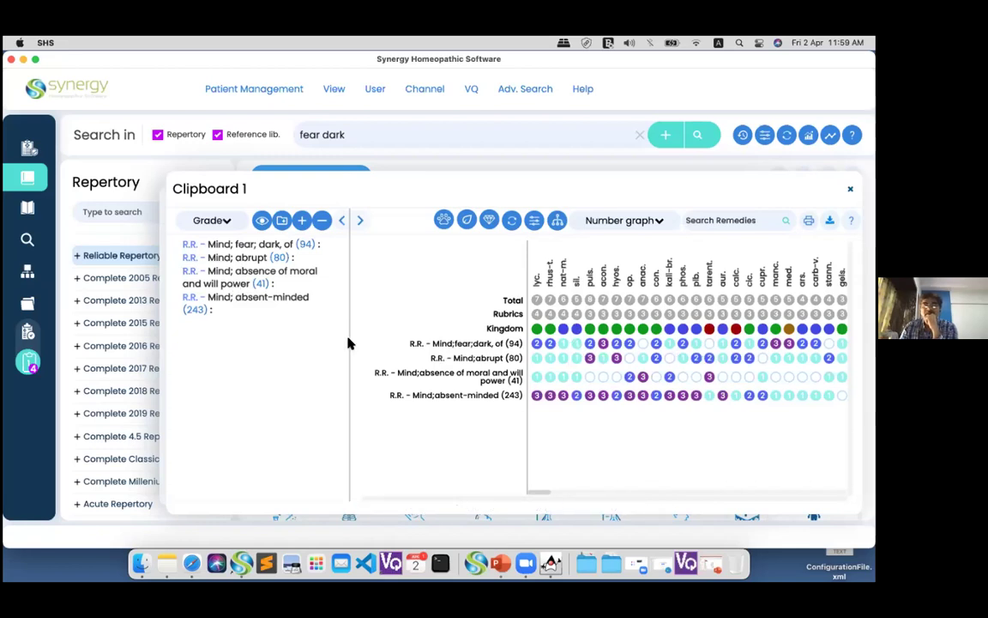
{"action": "left_click", "coordinate": [435, 344]}
{"action": "mouse_move", "coordinate": [350, 322]}
{"action": "left_mouse_down"}
{"action": "mouse_move", "coordinate": [379, 326]}
{"action": "mouse_move", "coordinate": [349, 316]}
{"action": "left_mouse_up"}
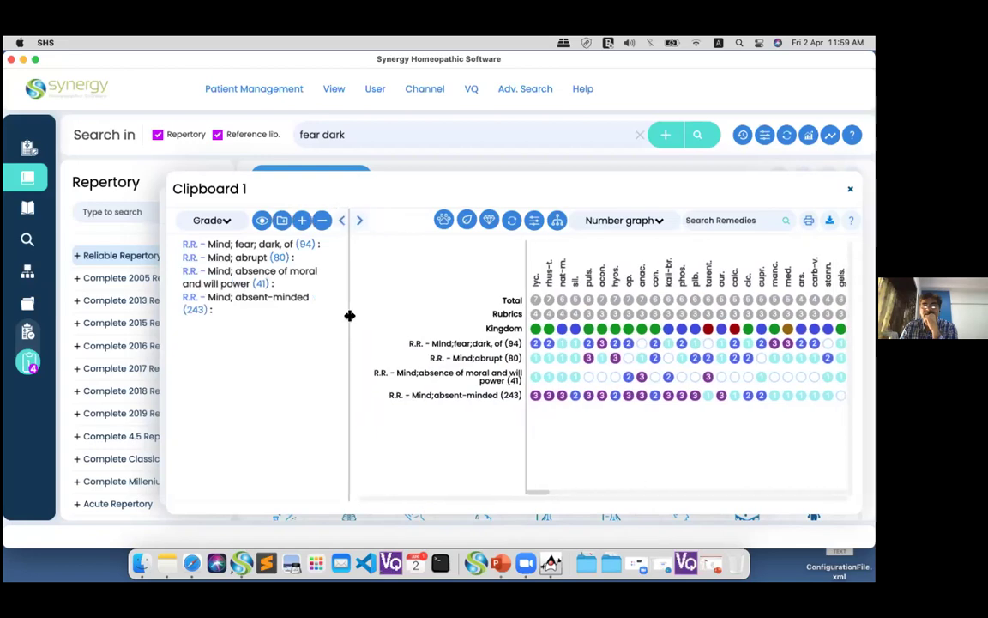
{"action": "mouse_move", "coordinate": [526, 365]}
{"action": "left_mouse_down"}
{"action": "mouse_move", "coordinate": [563, 370]}
{"action": "mouse_move", "coordinate": [580, 359]}
{"action": "mouse_move", "coordinate": [526, 360]}
{"action": "left_mouse_up"}
{"action": "left_click", "coordinate": [343, 223]}
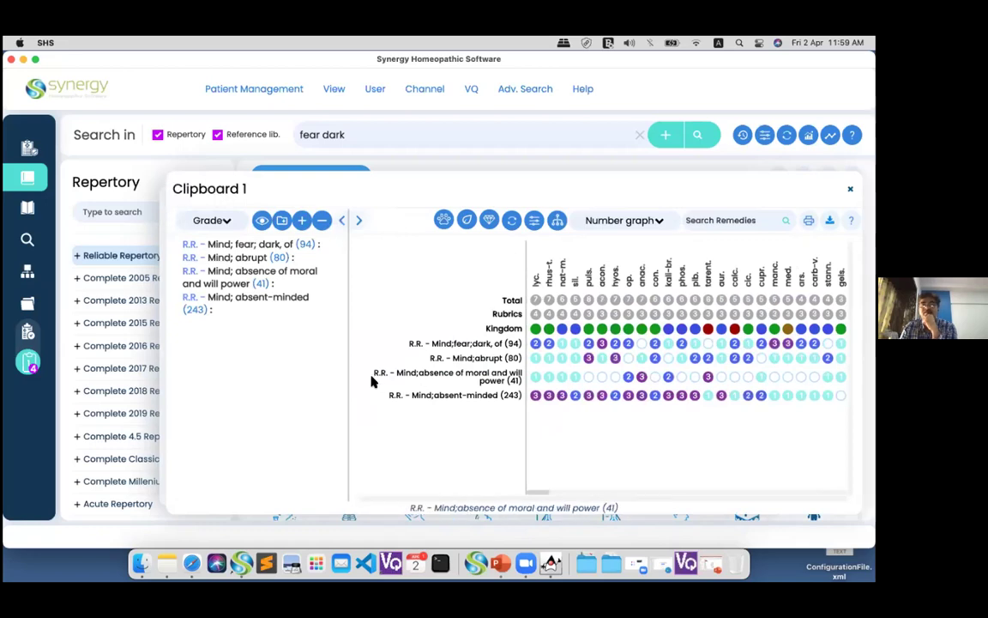
{"action": "left_click", "coordinate": [261, 221]}
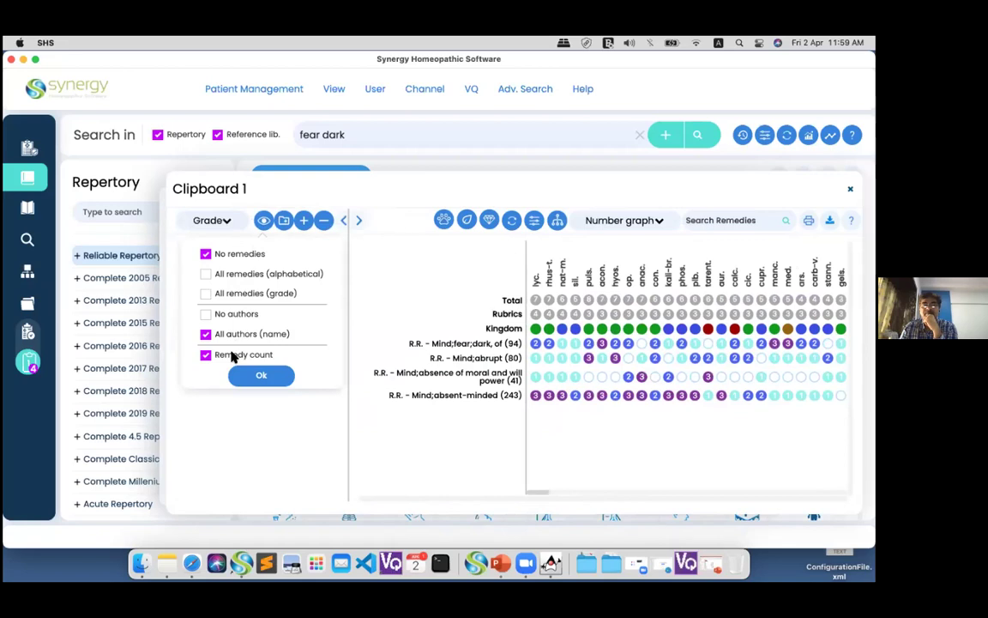
{"action": "left_click", "coordinate": [256, 377]}
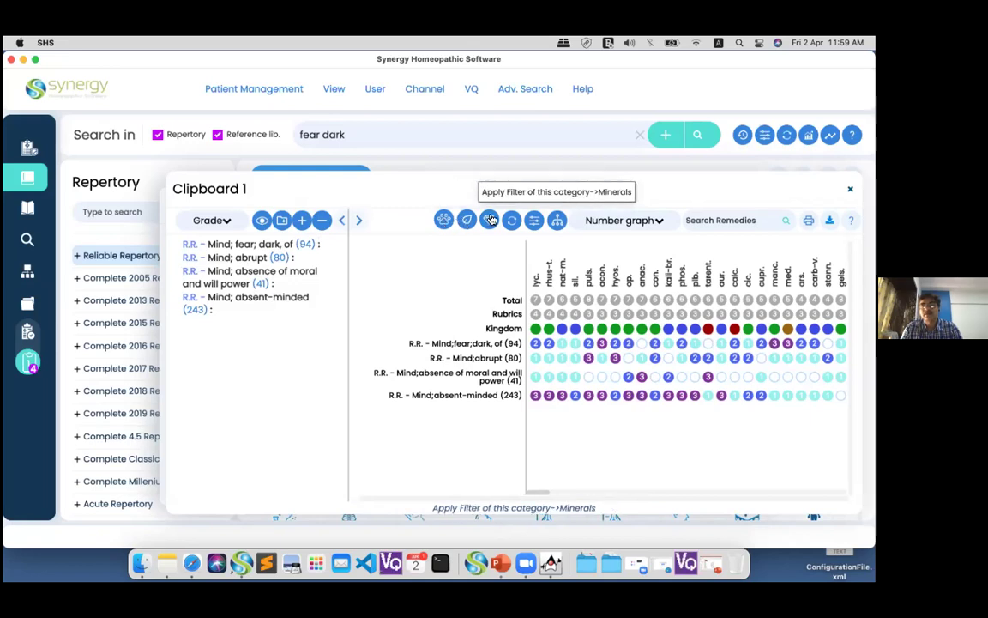
Filter the clipboard's remedy graph by animals, plants and minerals in turn, and clear the filter
{"action": "left_click", "coordinate": [444, 221]}
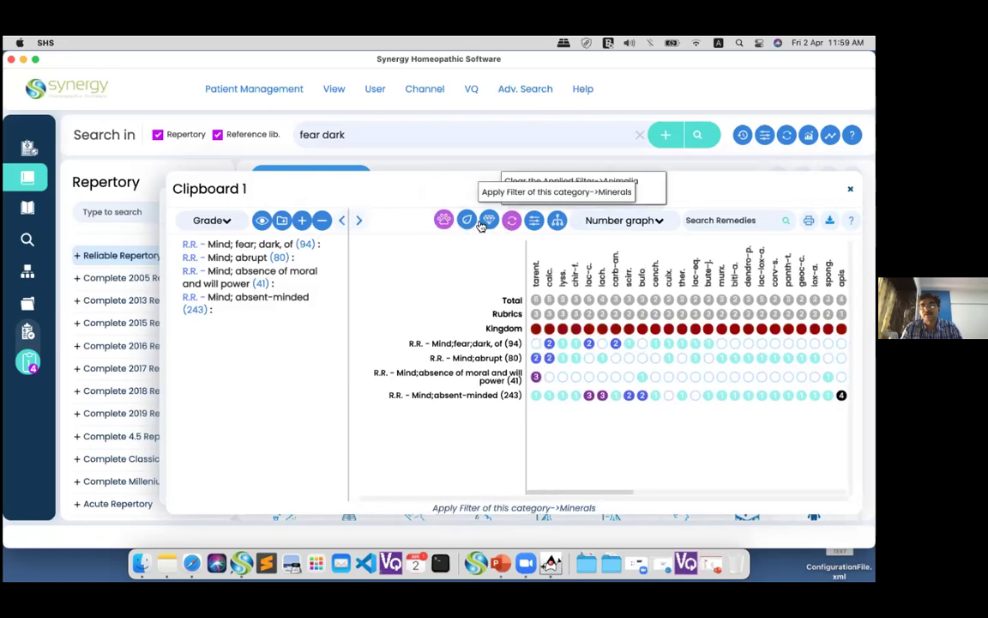
{"action": "left_click", "coordinate": [466, 222]}
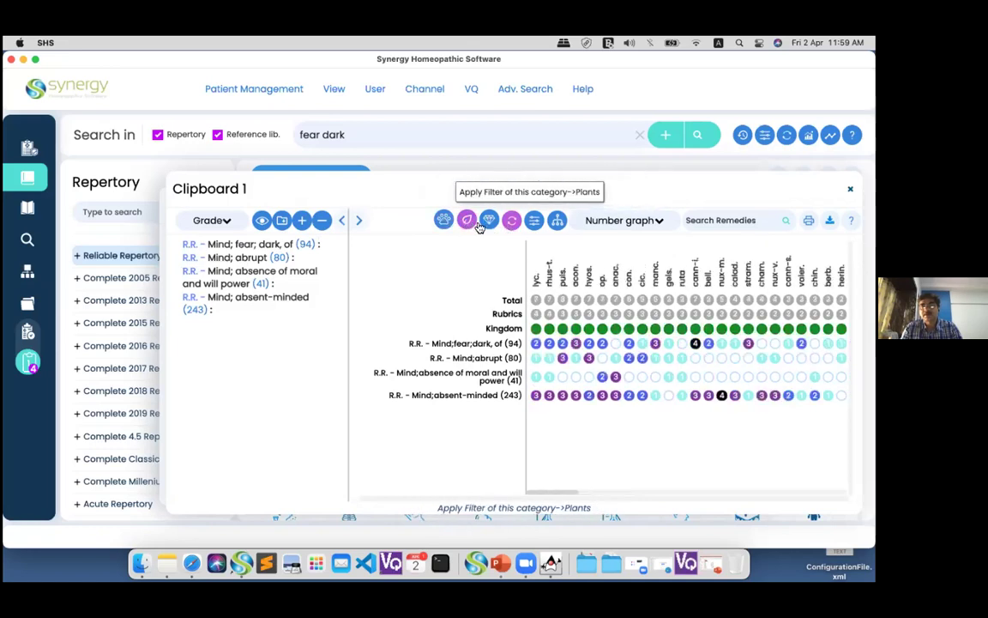
{"action": "left_click", "coordinate": [488, 221]}
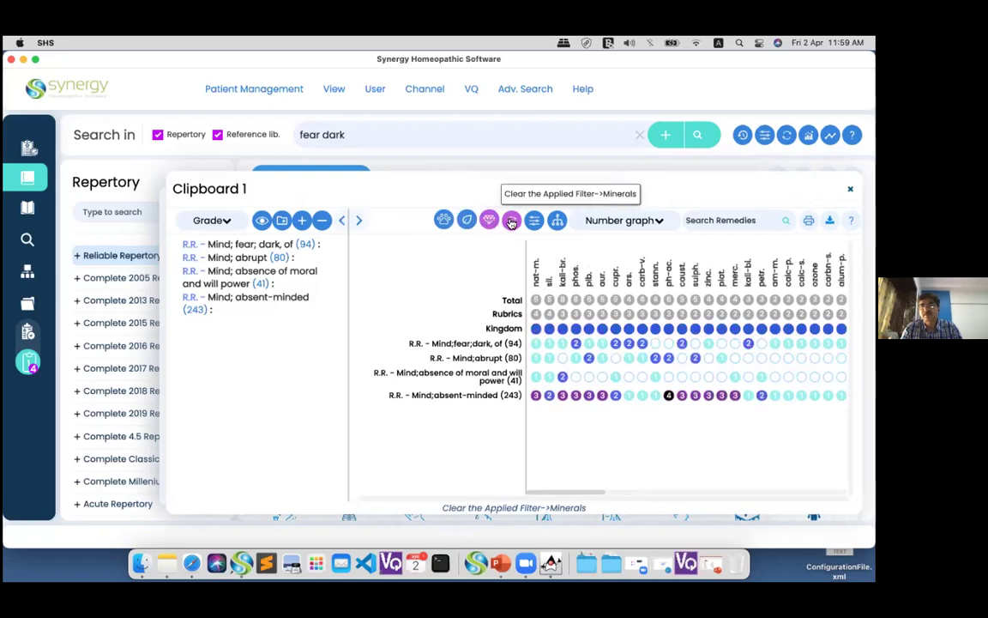
{"action": "left_click", "coordinate": [511, 220]}
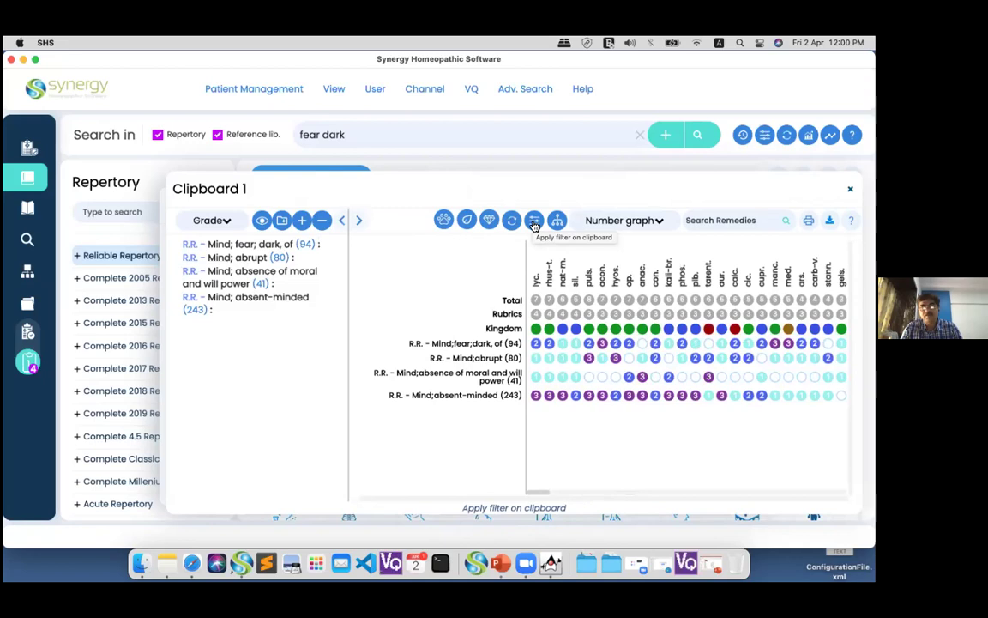
Filter the clipboard's remedies by the kingdom group Mollusca (Molluscs), found by searching "mollu", and clear the filter after viewing
{"action": "left_click", "coordinate": [533, 222]}
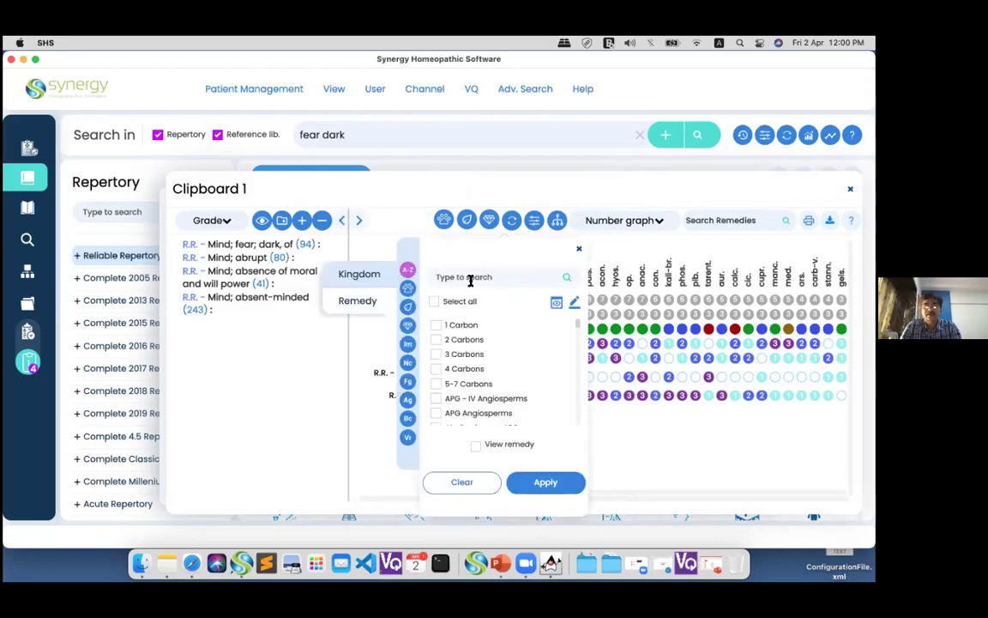
{"action": "type", "text": "mollu"}
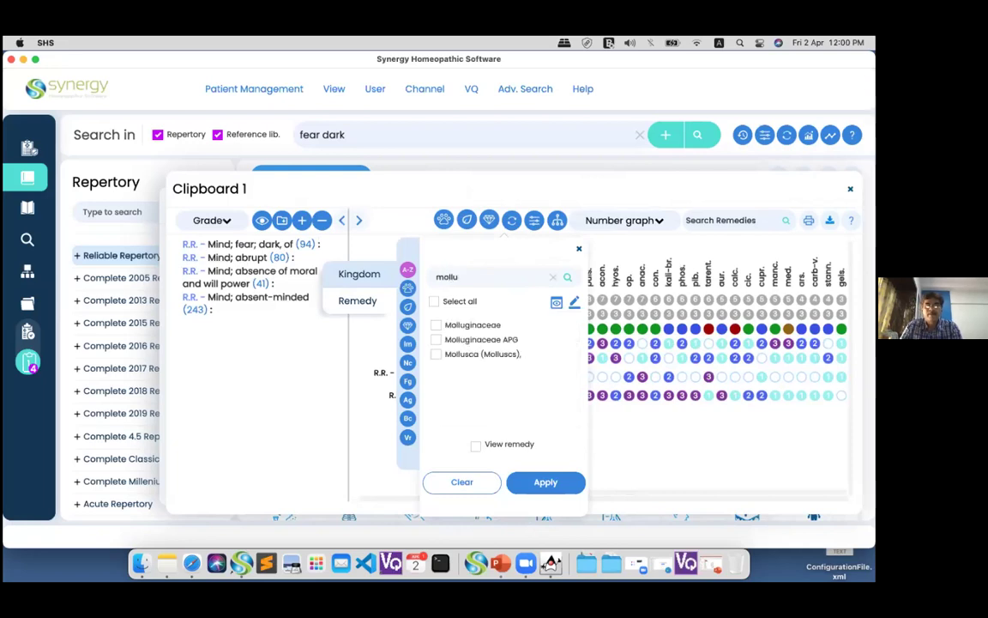
{"action": "left_click", "coordinate": [436, 354]}
{"action": "left_click", "coordinate": [542, 483]}
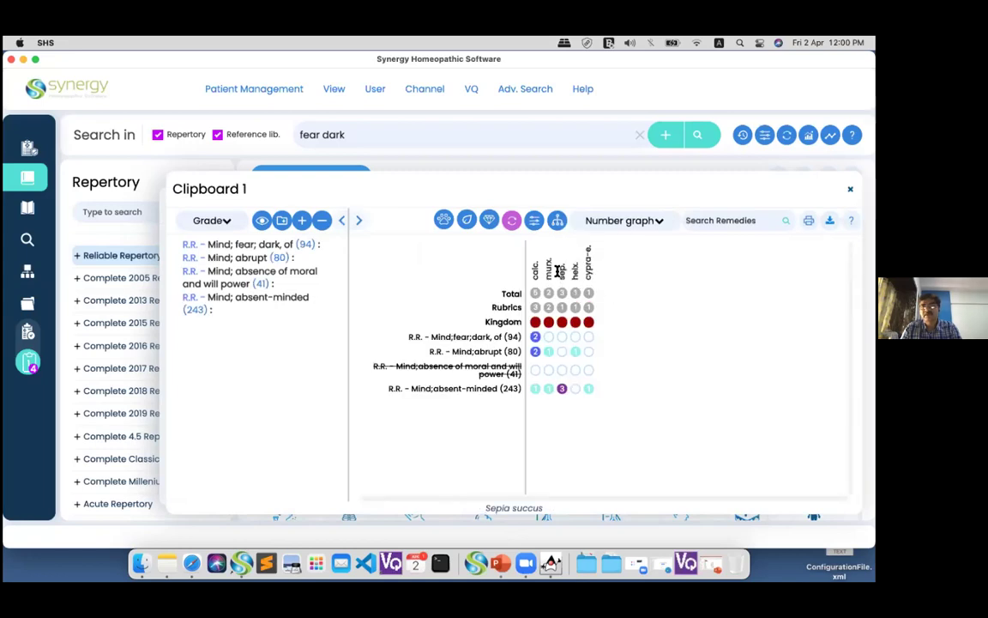
{"action": "left_click", "coordinate": [512, 220]}
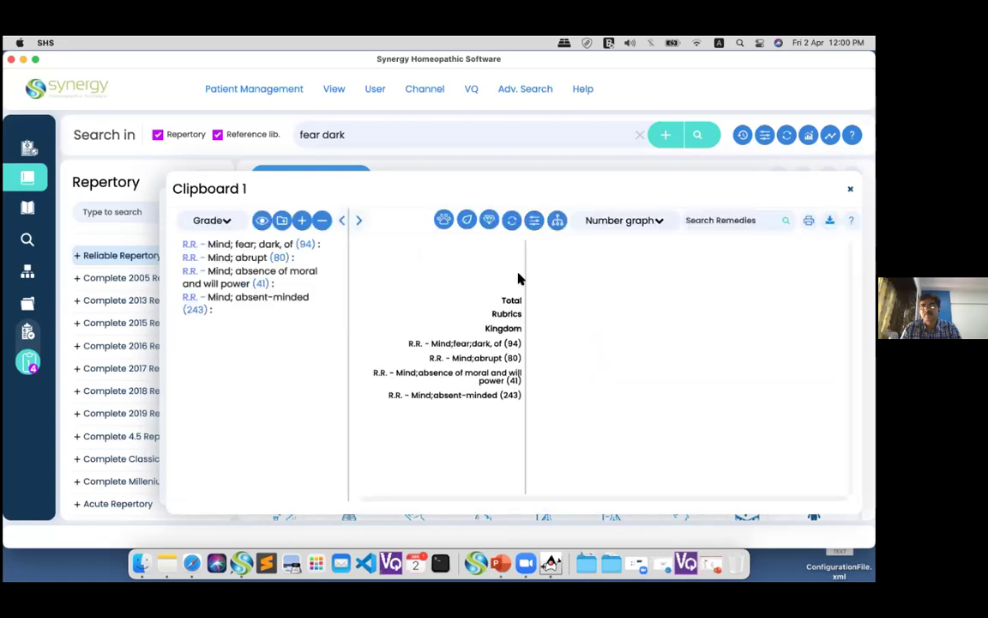
Check the graph types offered for Clipboard 1's remedy graph, and close the clipboard
{"action": "left_click", "coordinate": [659, 221]}
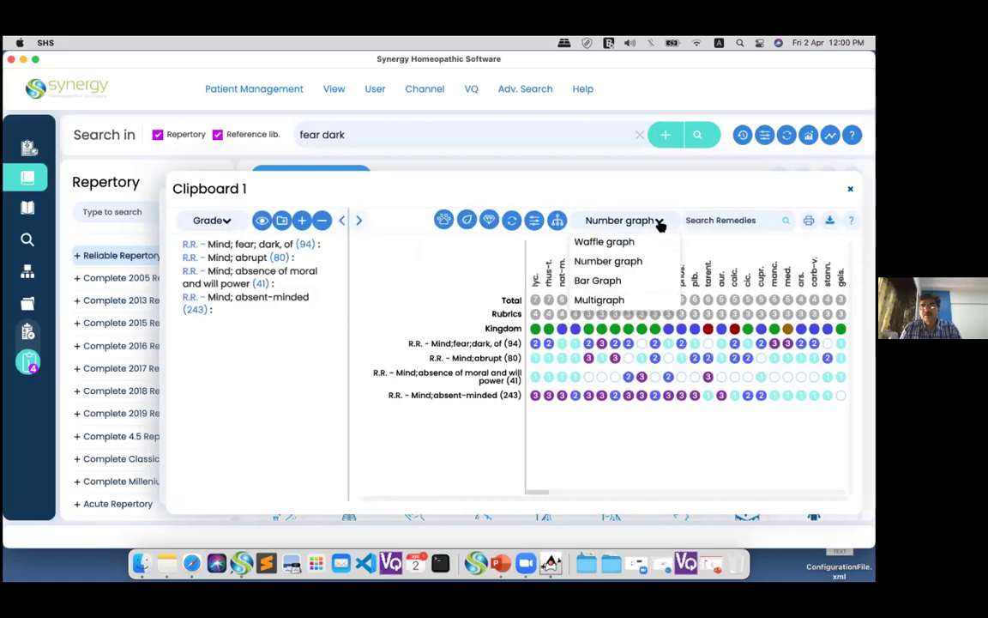
{"action": "left_click", "coordinate": [659, 222]}
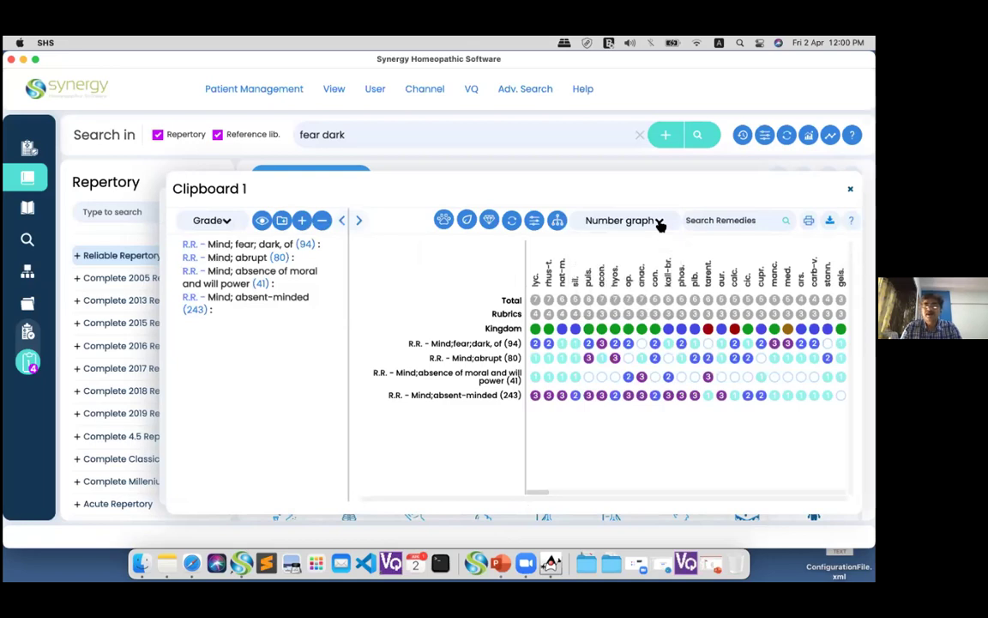
{"action": "left_click", "coordinate": [723, 219]}
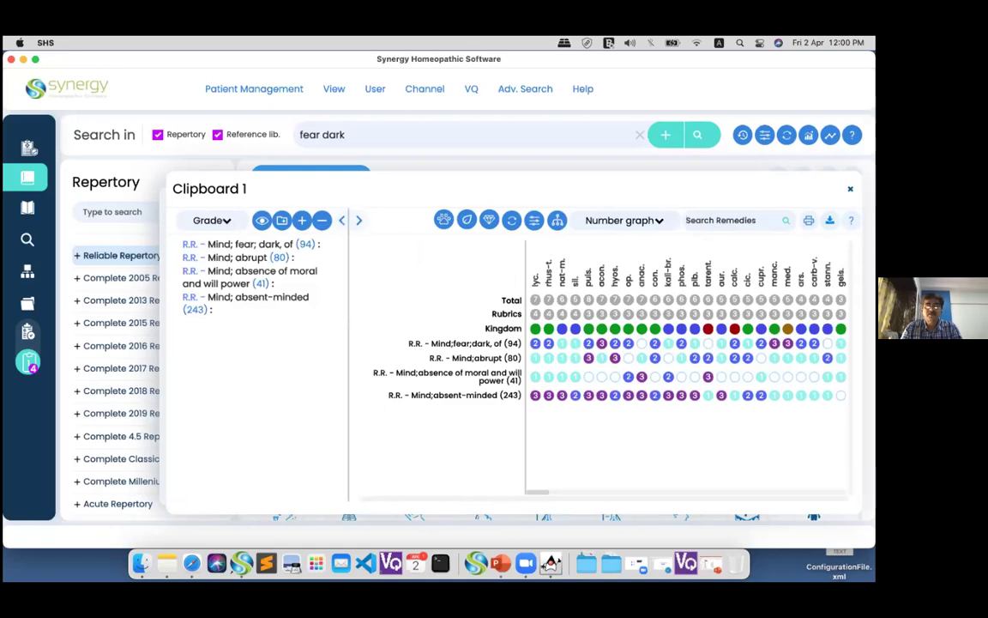
{"action": "key", "text": "Escape"}
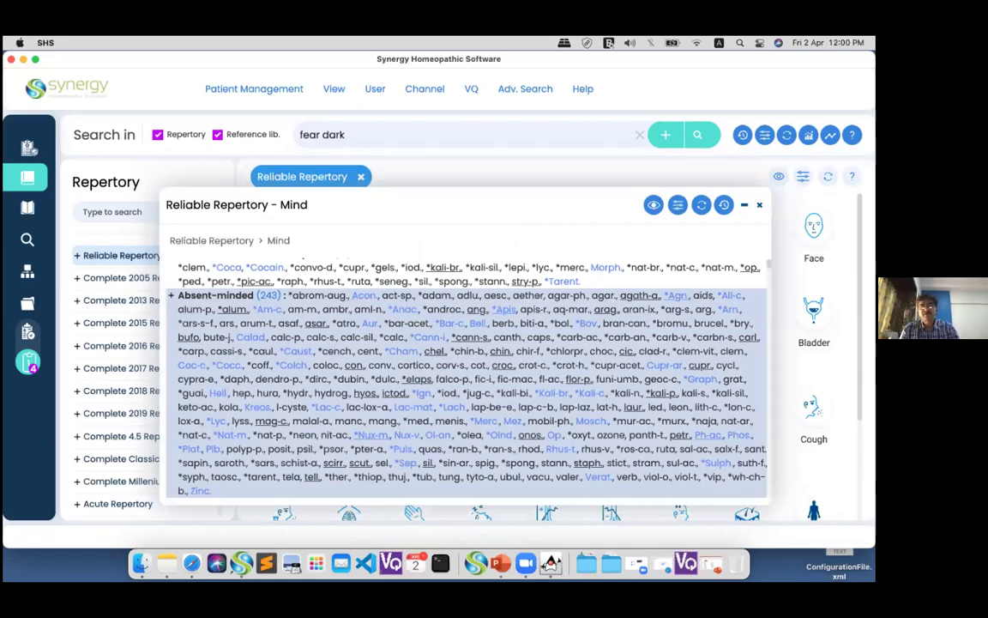
Open the Bladder chapter in a separate window alongside Mind, and bring up Clipboard 1 in a resized window over both
{"action": "left_click_drag", "start_coordinate": [584, 207], "coordinate": [475, 164]}
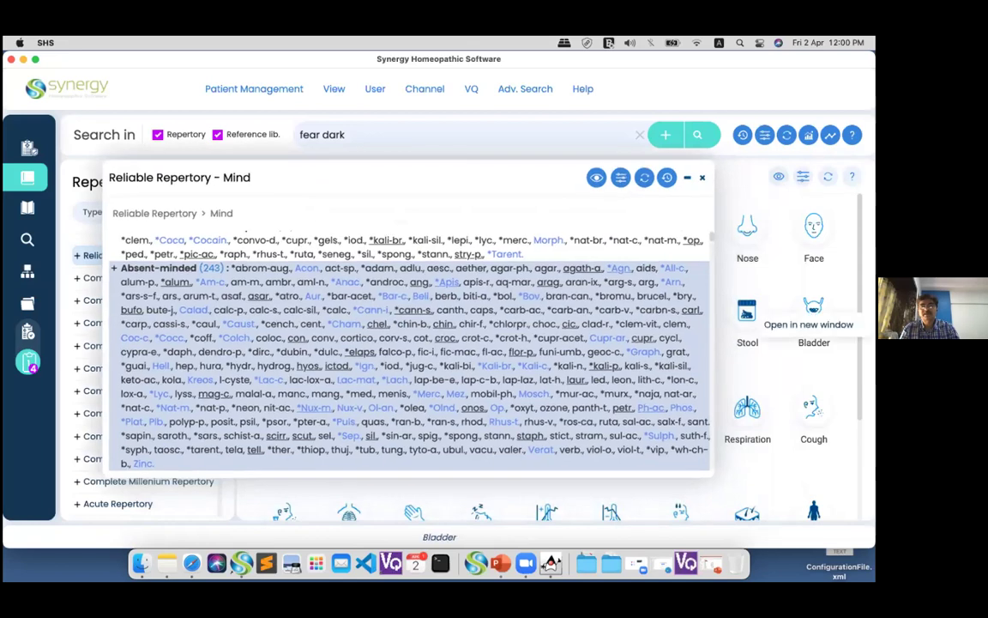
{"action": "left_click", "coordinate": [813, 309]}
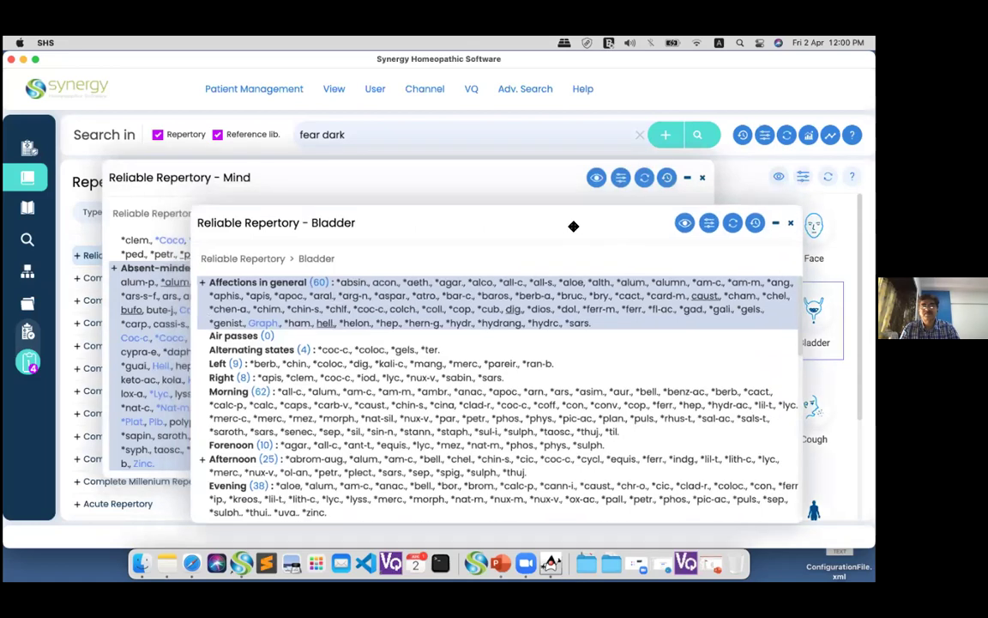
{"action": "left_click", "coordinate": [29, 362]}
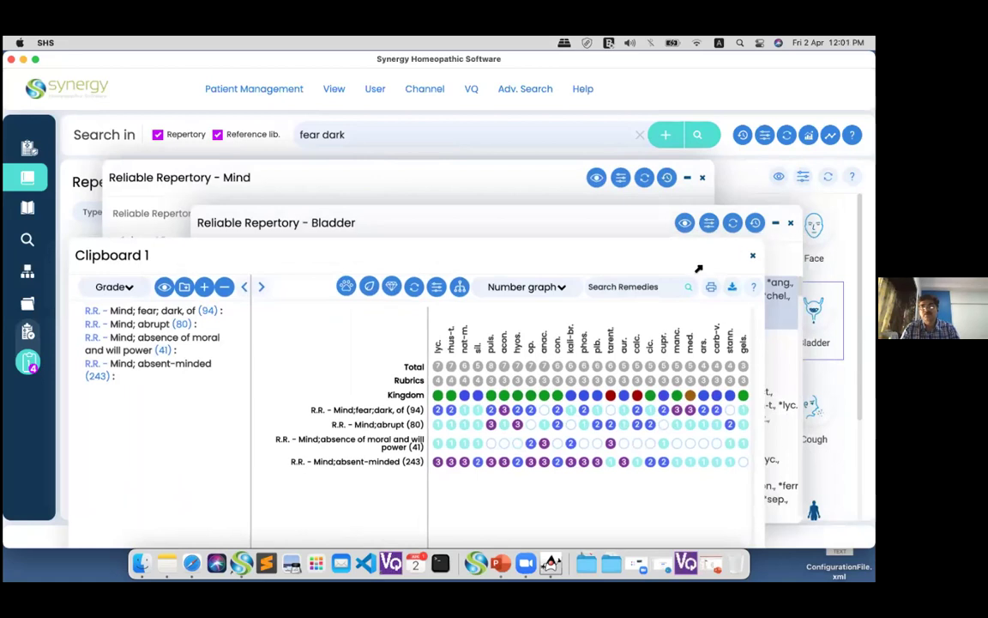
{"action": "left_click_drag", "start_coordinate": [680, 279], "coordinate": [681, 281]}
{"action": "mouse_move", "coordinate": [589, 289]}
{"action": "left_mouse_down"}
{"action": "mouse_move", "coordinate": [641, 275]}
{"action": "mouse_move", "coordinate": [597, 273]}
{"action": "left_mouse_up"}
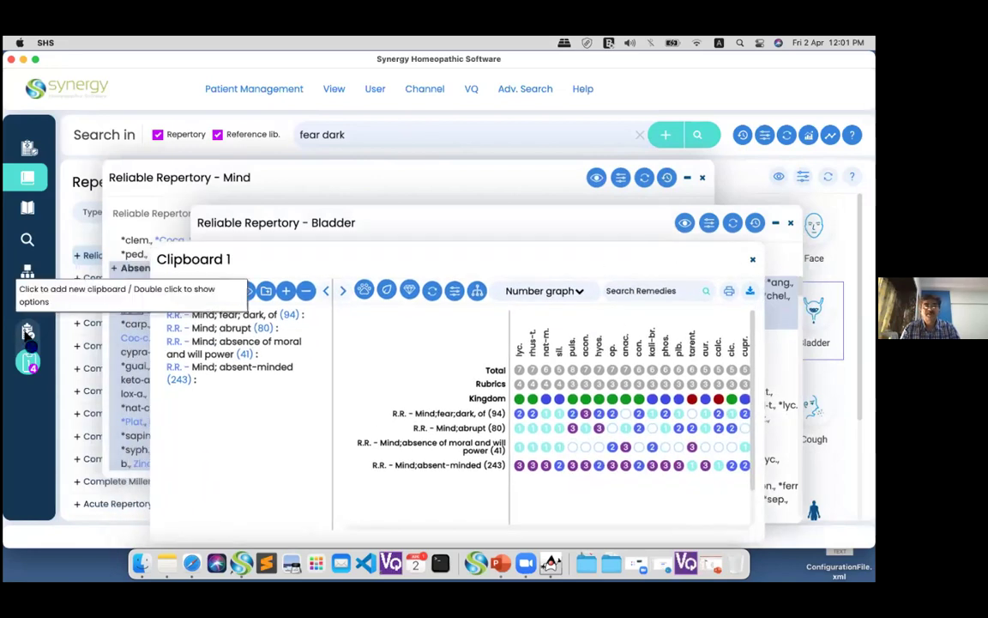
Add Clipboards 2 and 3, and review the options for managing one clipboard and for deleting, merging or comparing several
{"action": "left_click", "coordinate": [28, 333]}
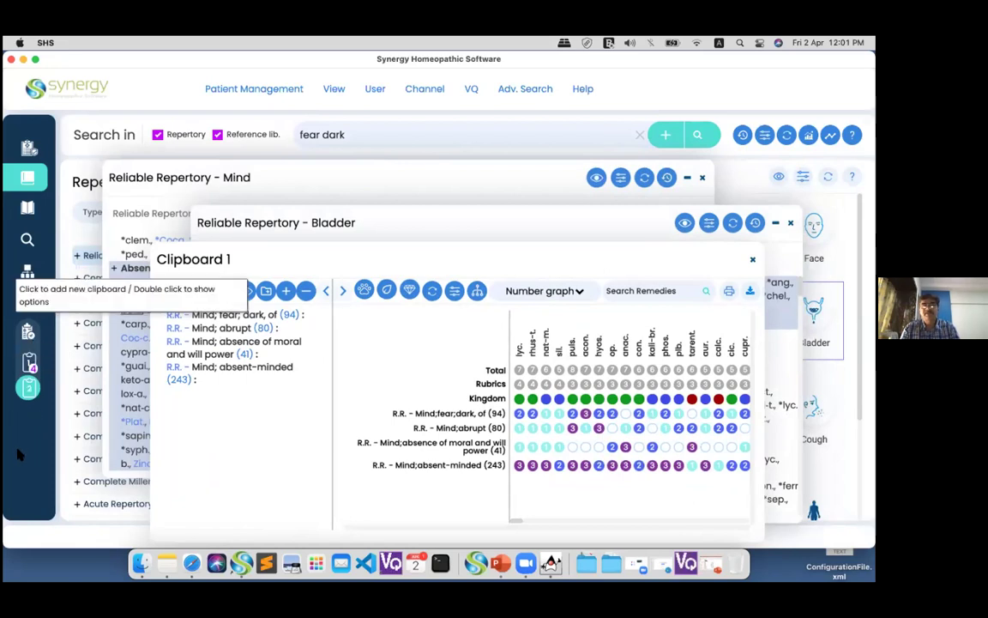
{"action": "right_click", "coordinate": [28, 391]}
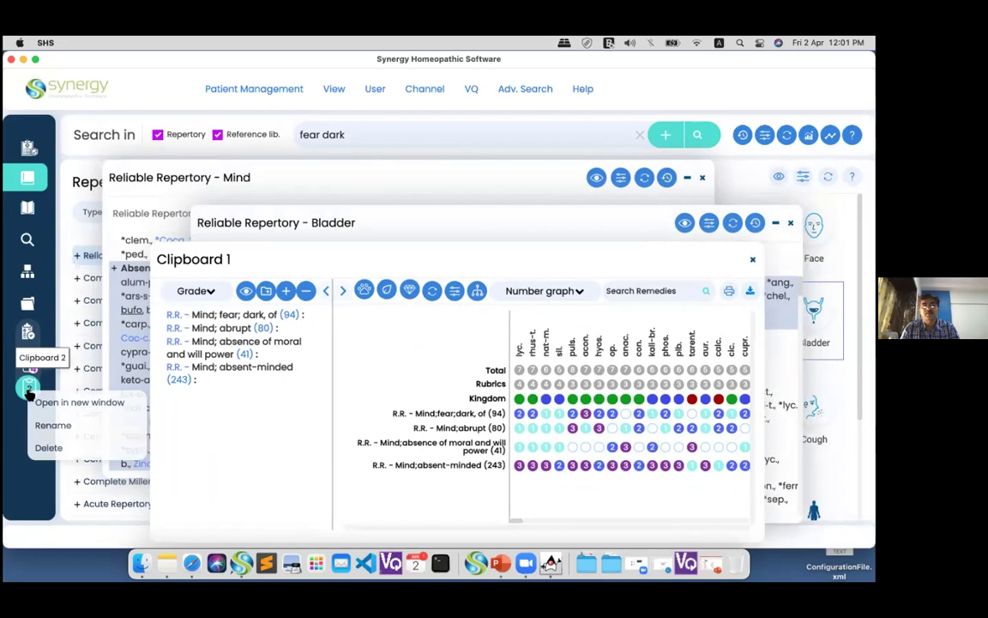
{"action": "left_click", "coordinate": [28, 330]}
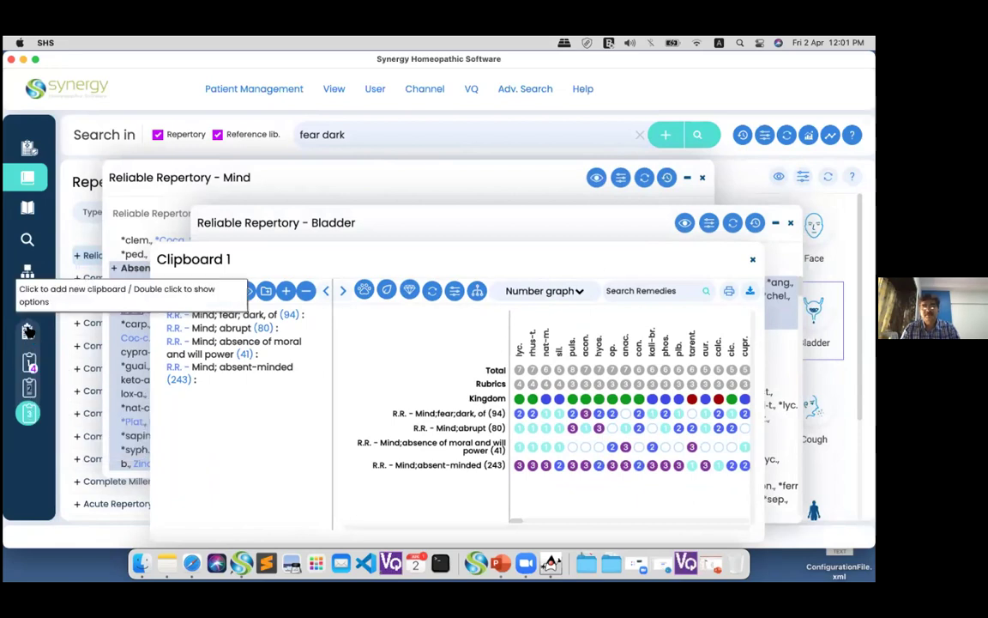
{"action": "double_click", "coordinate": [28, 332]}
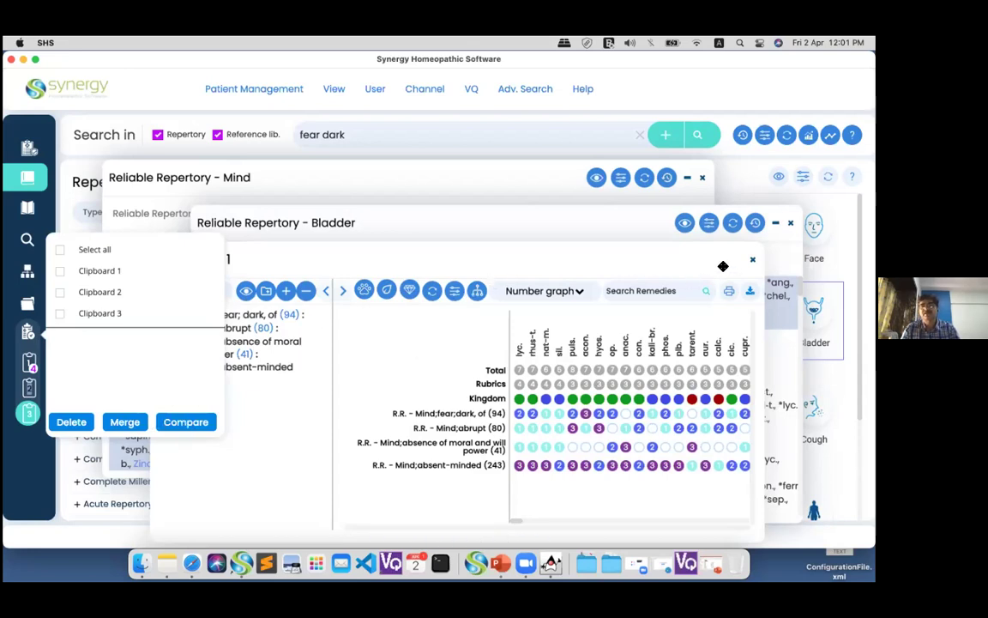
{"action": "left_click", "coordinate": [464, 264]}
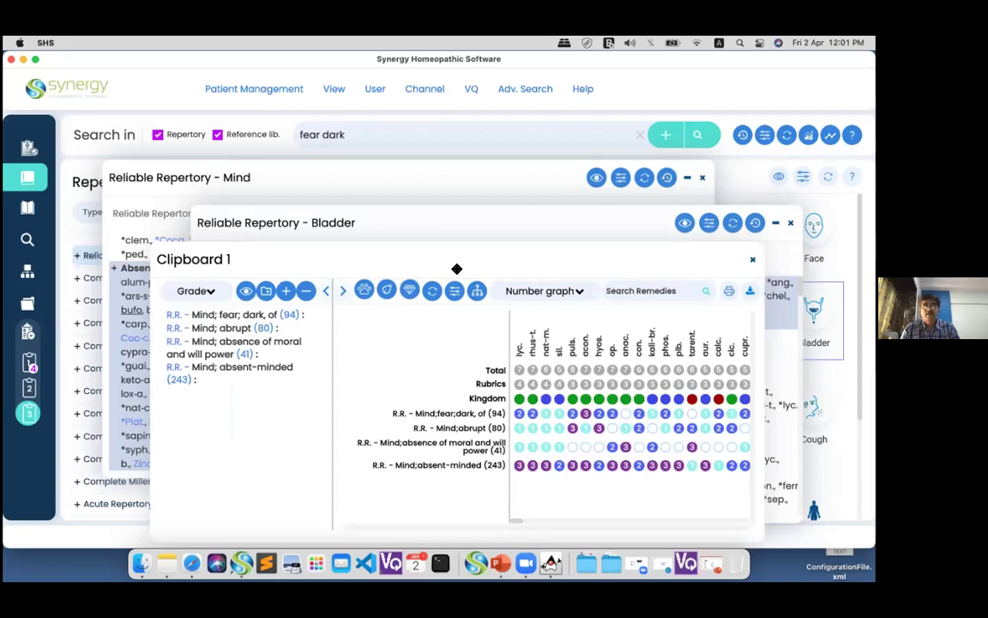
Review Clipboard 1's kingdom and remedy filter and its analysis strategies, including the Customize strategy table, without changing anything
{"action": "left_click", "coordinate": [455, 292]}
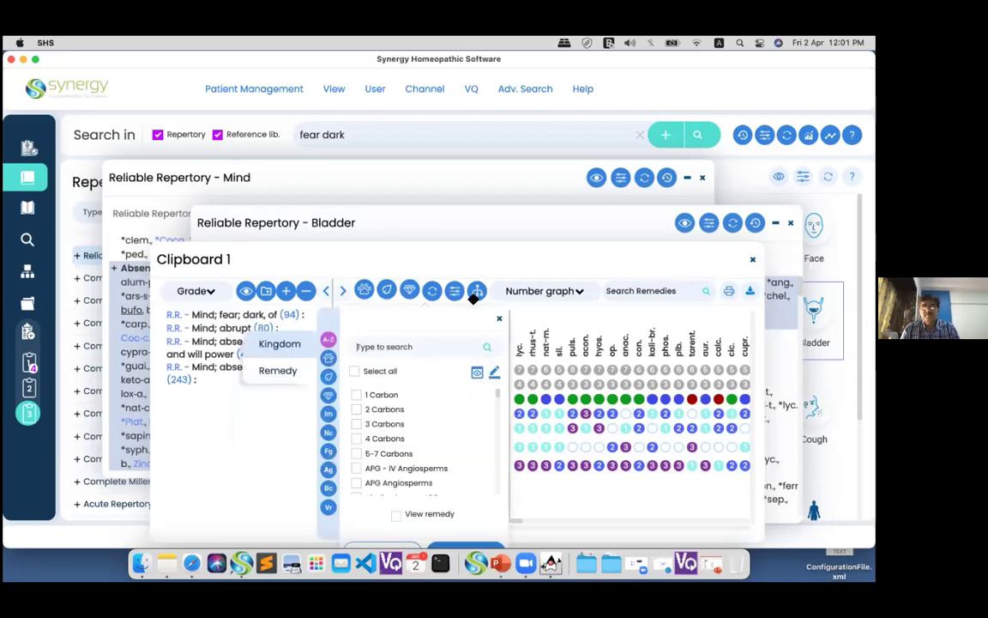
{"action": "left_click", "coordinate": [477, 292]}
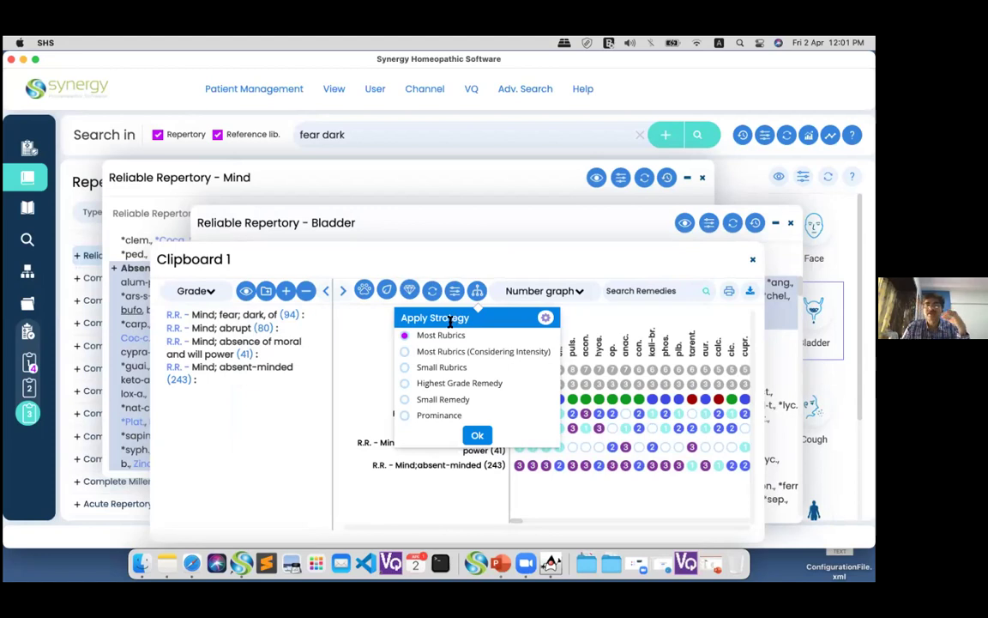
{"action": "left_click", "coordinate": [544, 319]}
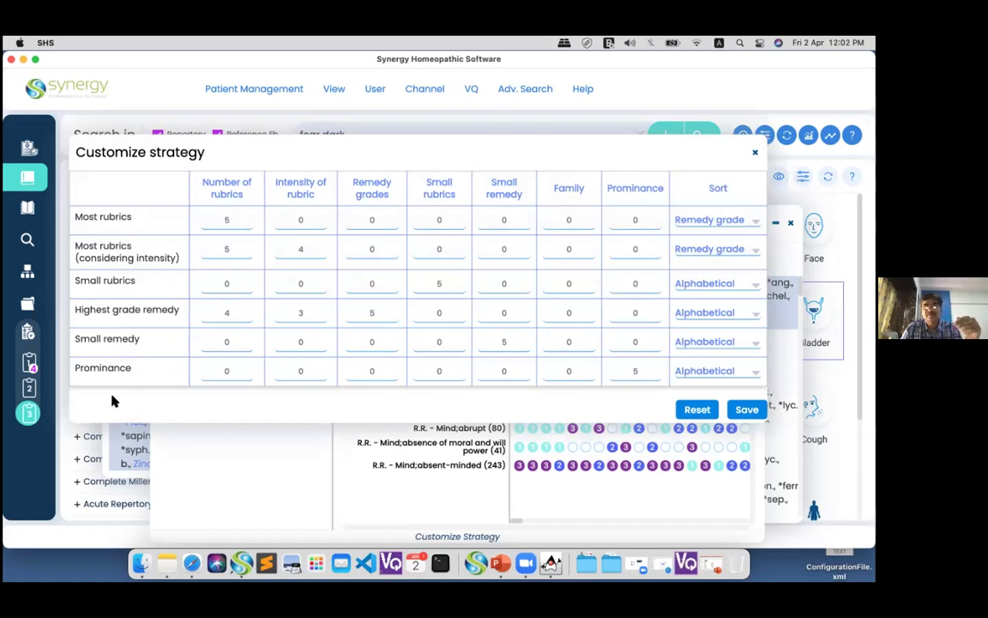
{"action": "left_click", "coordinate": [755, 155]}
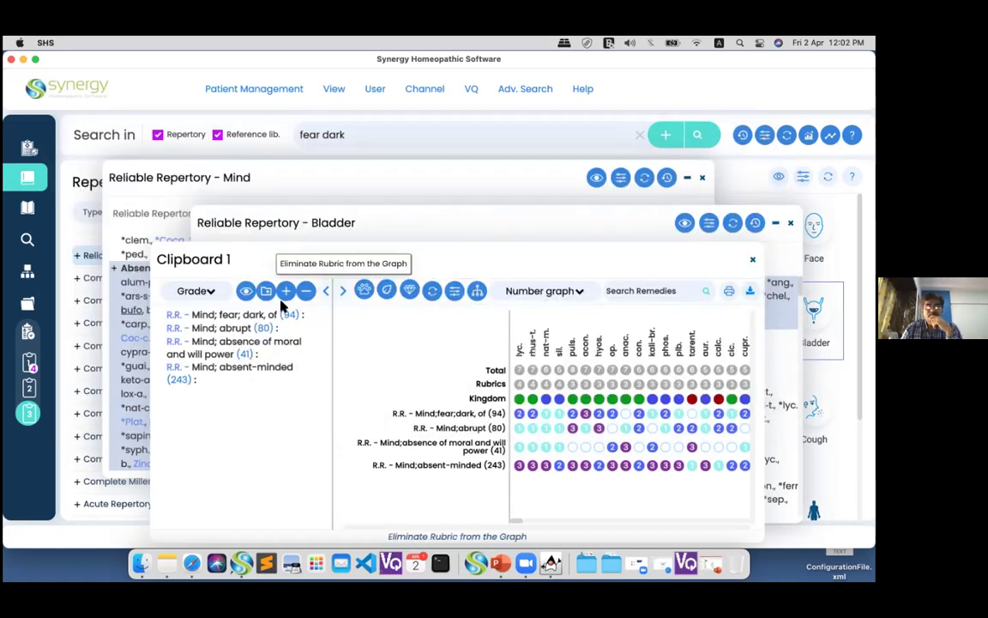
Check the actions available for the rubric "Mind; abrupt" in Clipboard 1
{"action": "right_click", "coordinate": [222, 331]}
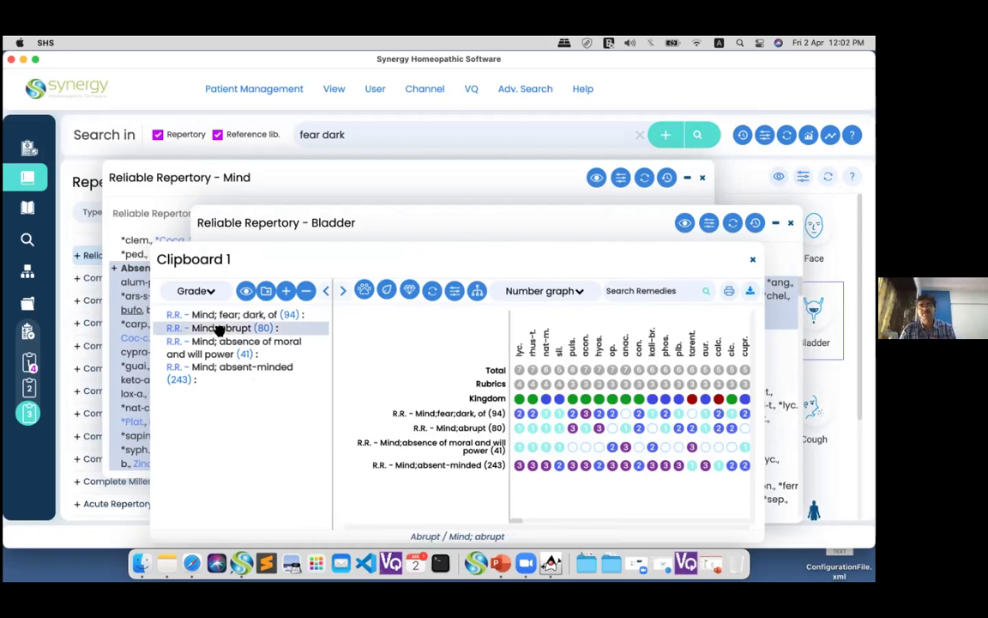
{"action": "mouse_move", "coordinate": [257, 410]}
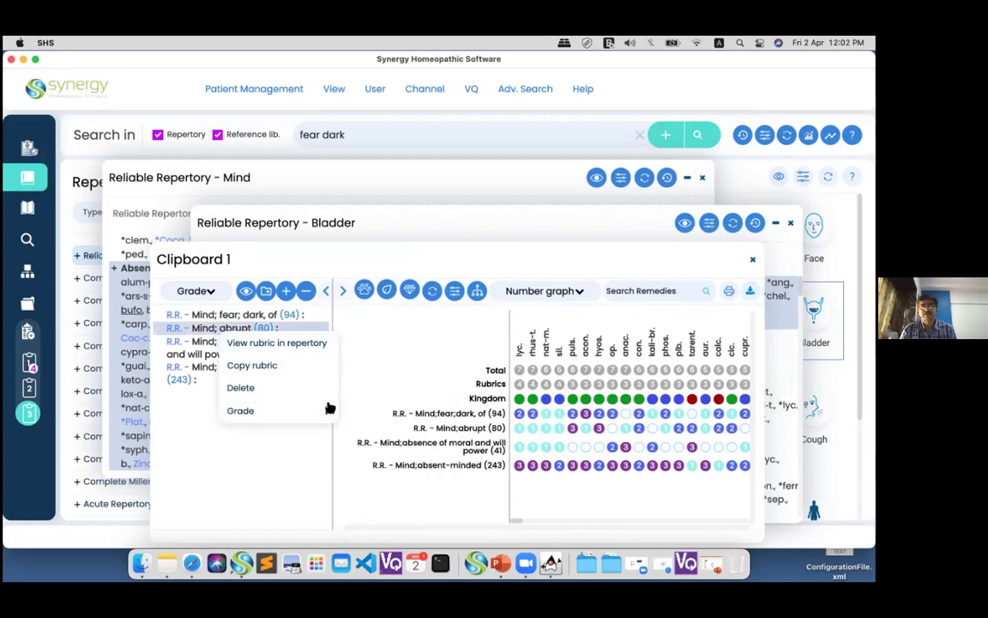
{"action": "left_click", "coordinate": [224, 438]}
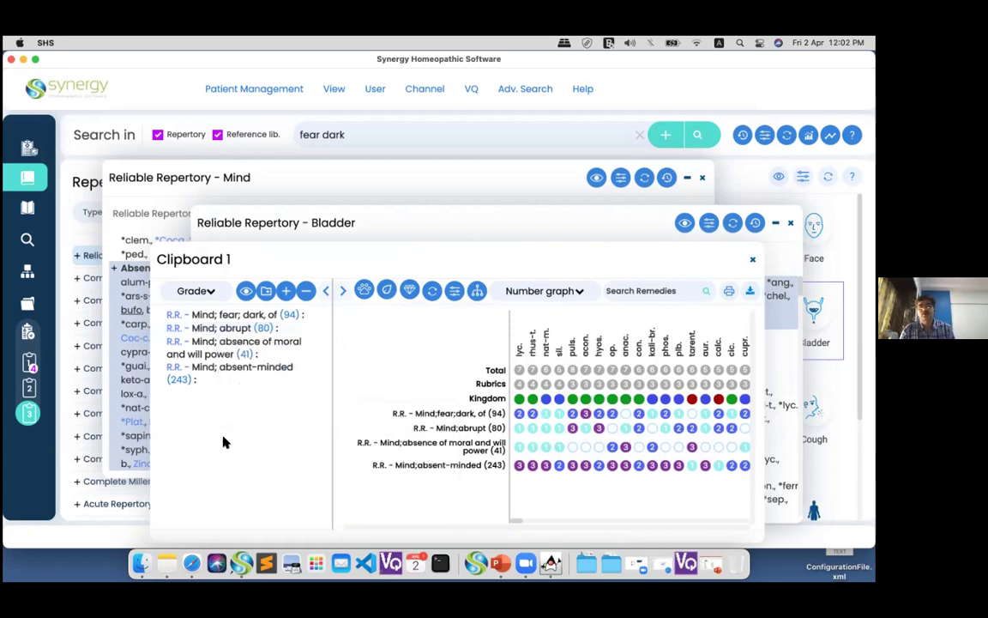
Close Clipboard 1 and the Bladder and Mind chapter windows to return to the Reliable Repertory chapter overview
{"action": "left_click", "coordinate": [753, 262]}
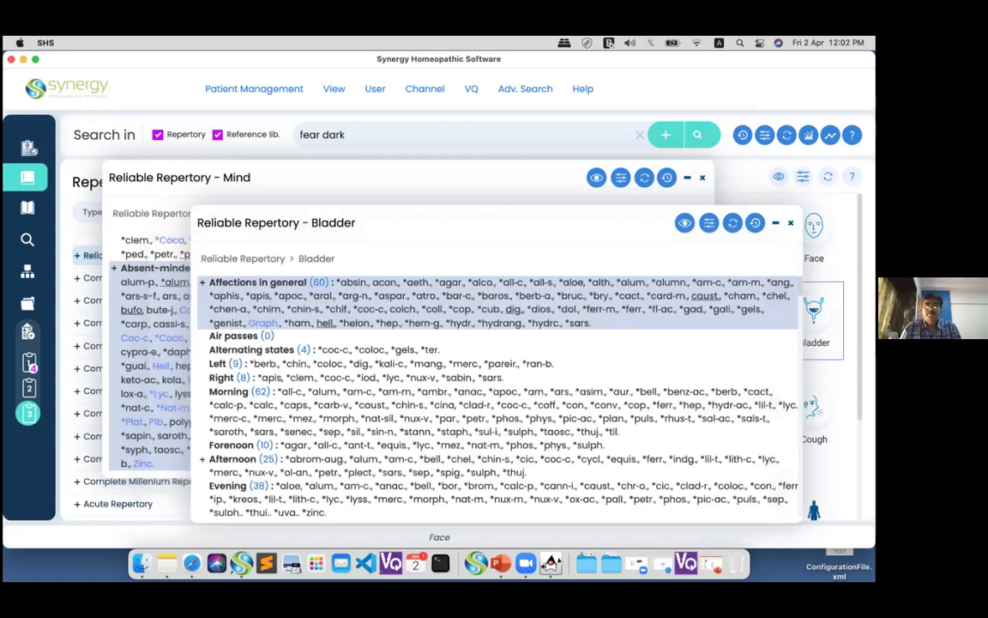
{"action": "left_click", "coordinate": [703, 179]}
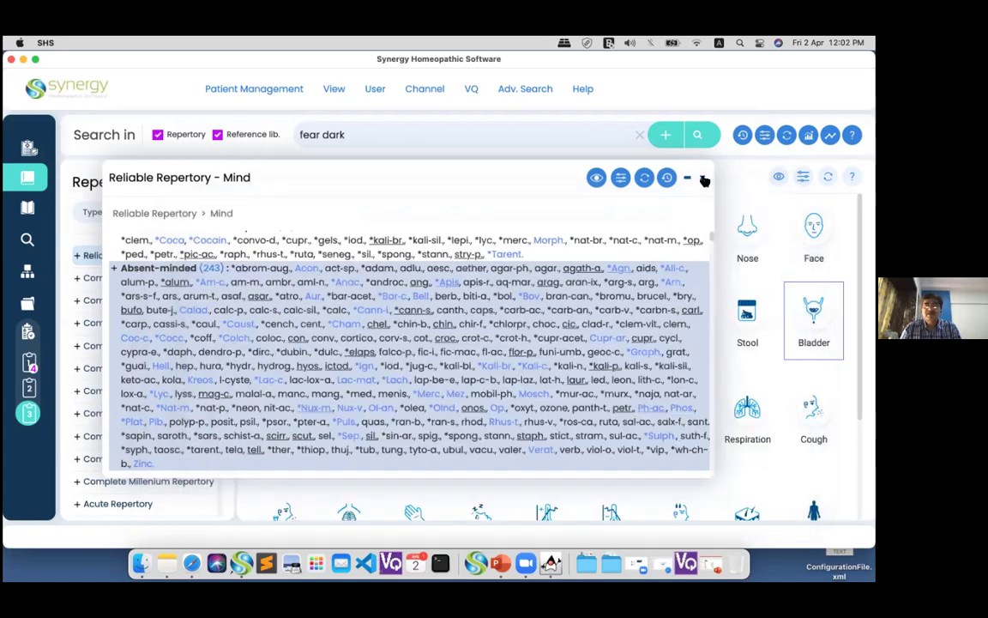
{"action": "left_click", "coordinate": [703, 179]}
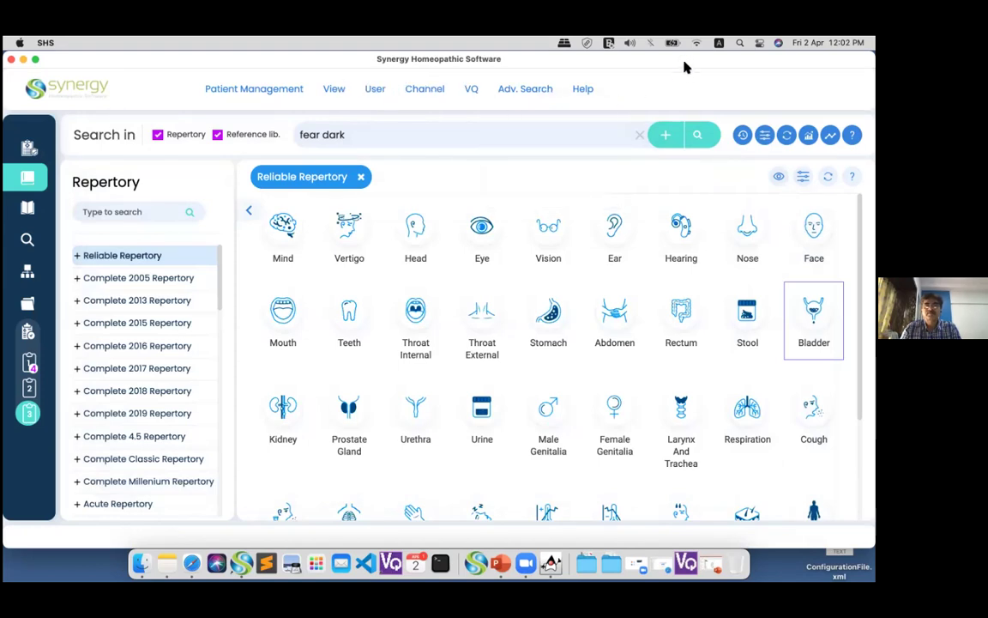
Start an advanced family search and apply the family Anacardiaceae, found by searching "anac"
{"action": "left_click_drag", "start_coordinate": [684, 65], "coordinate": [683, 81]}
{"action": "mouse_move", "coordinate": [528, 109]}
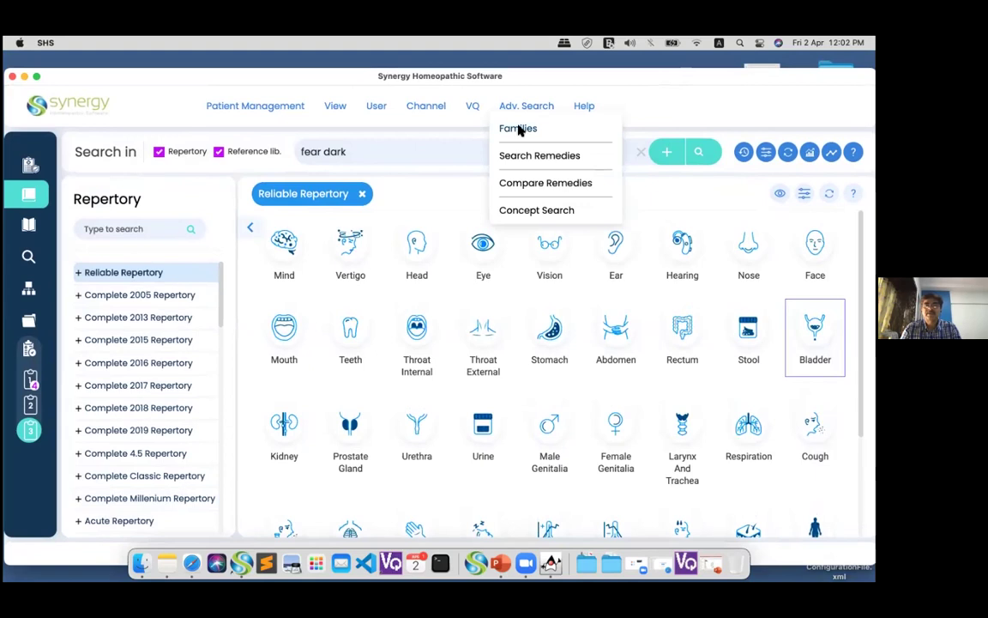
{"action": "left_click", "coordinate": [519, 129]}
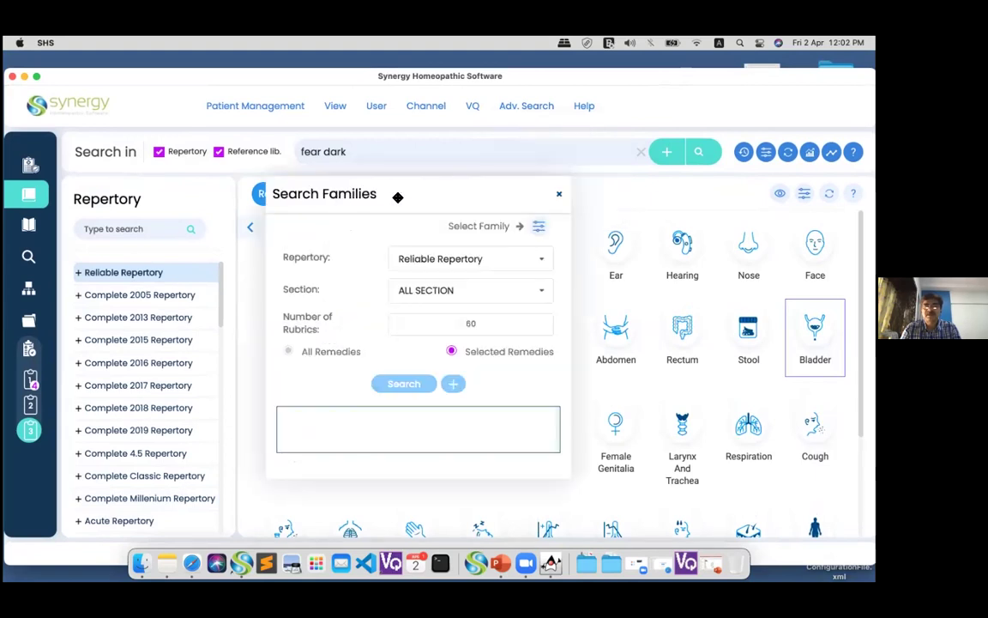
{"action": "left_click", "coordinate": [538, 228]}
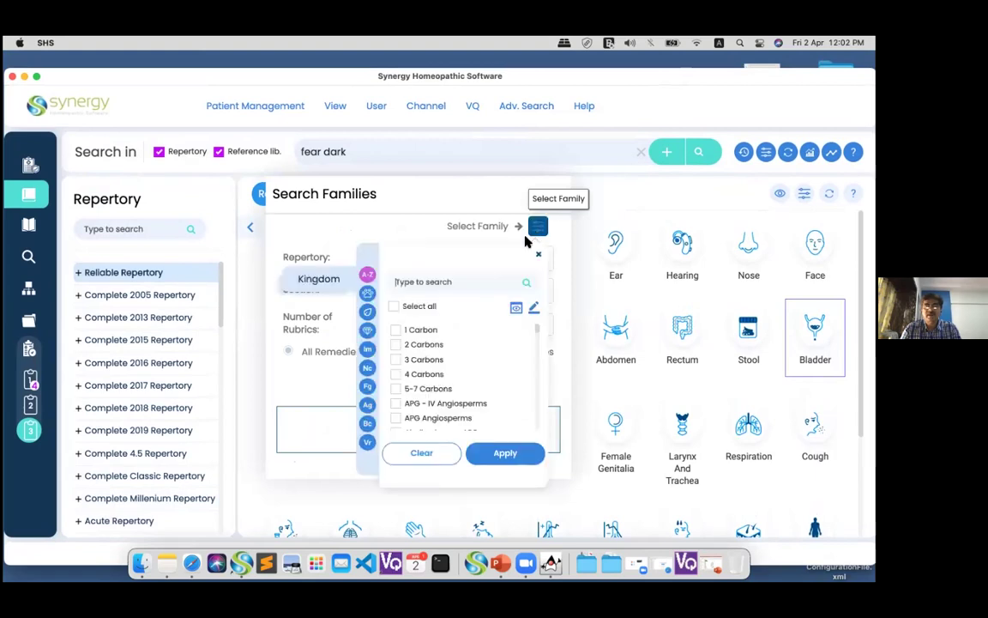
{"action": "left_click", "coordinate": [424, 279]}
{"action": "type", "text": "anac"}
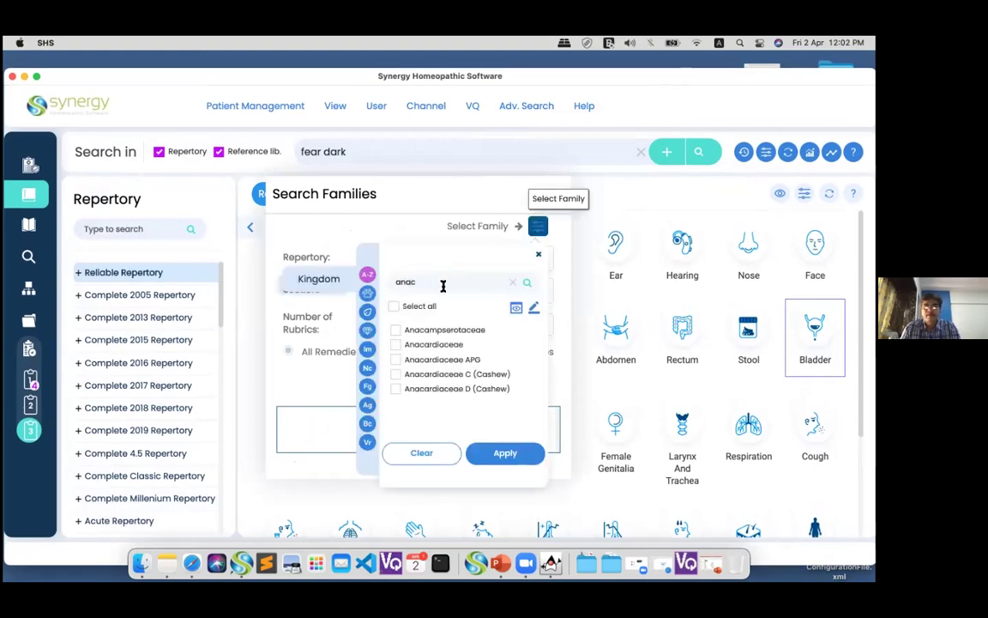
{"action": "left_click", "coordinate": [455, 344]}
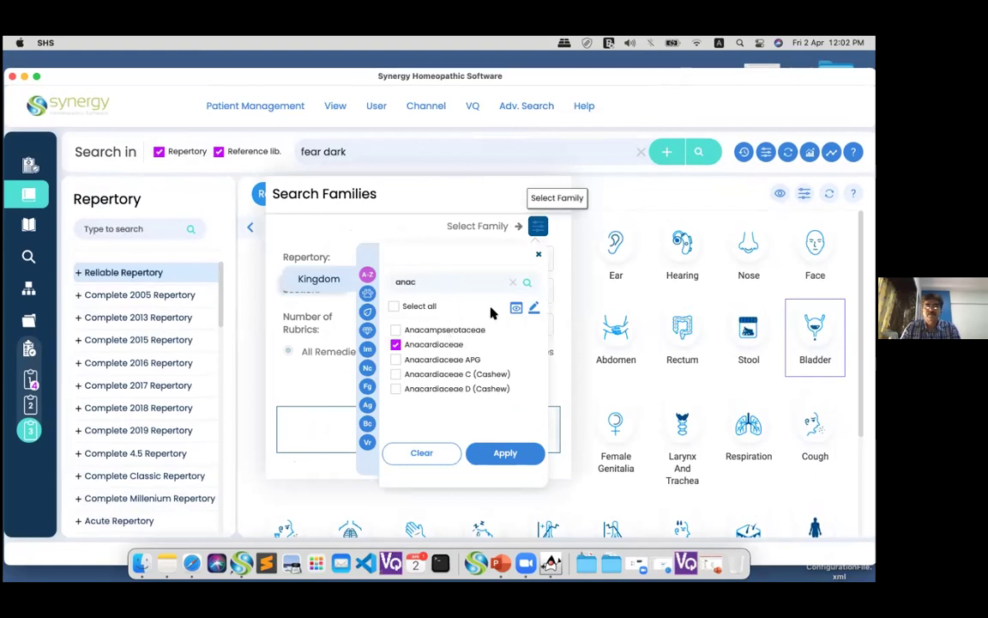
{"action": "left_click", "coordinate": [498, 452]}
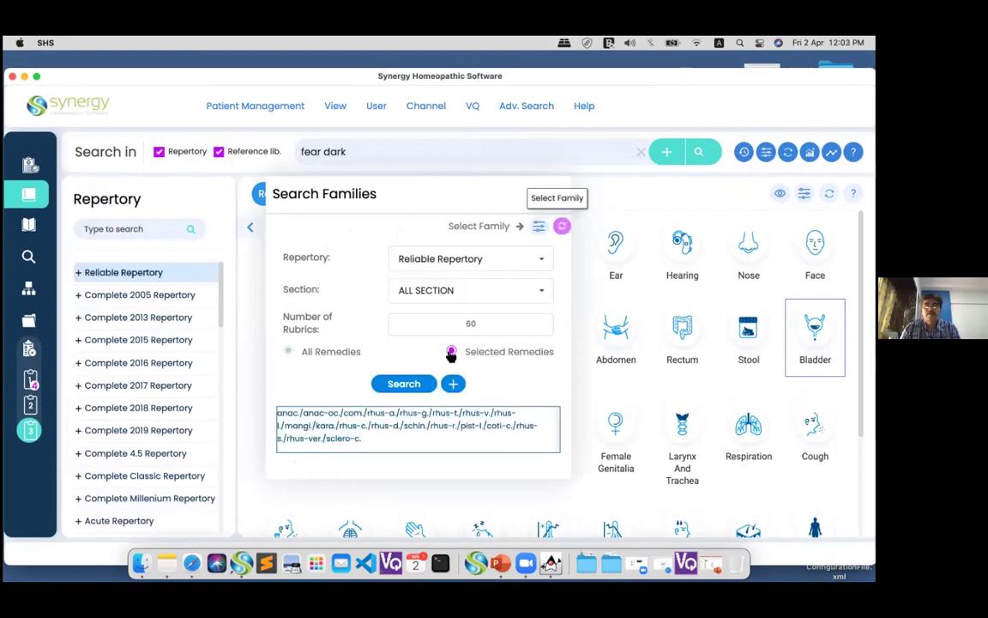
Limit the family search to the VERTIGO section of the Reliable Repertory and run it
{"action": "left_click", "coordinate": [468, 290]}
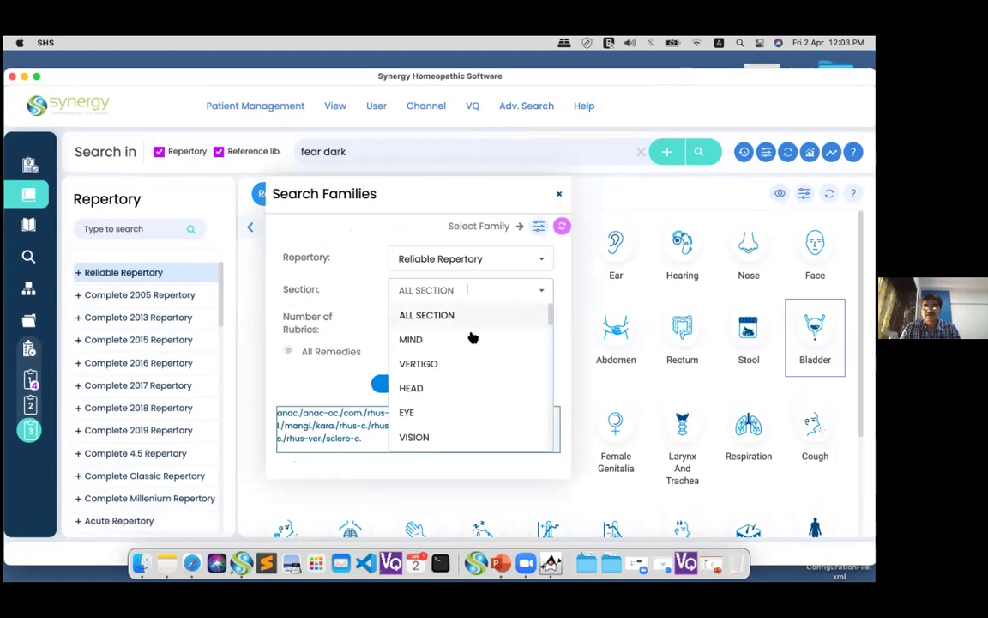
{"action": "left_click", "coordinate": [437, 366]}
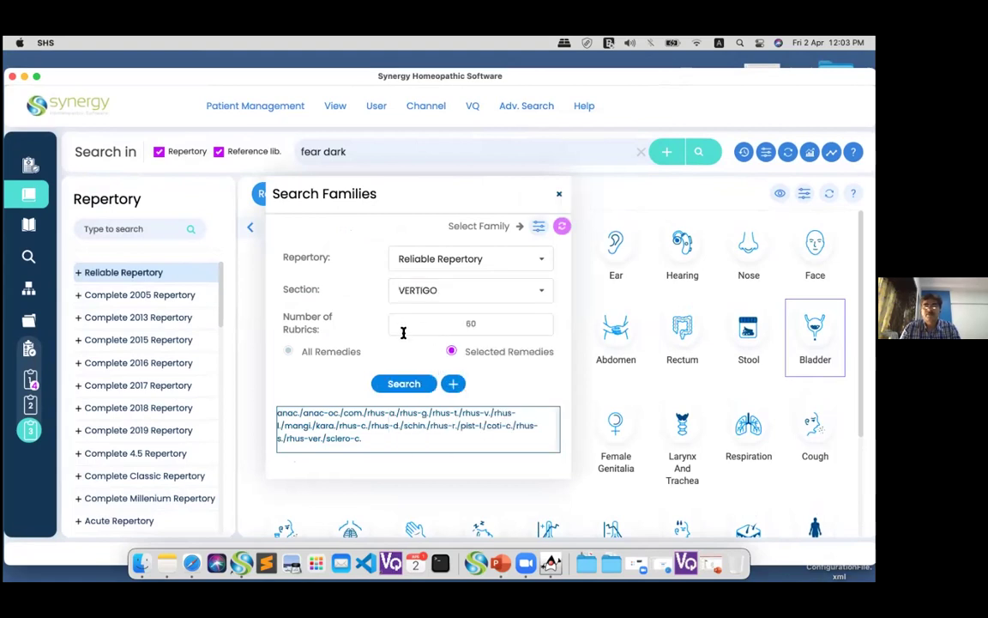
{"action": "left_click", "coordinate": [404, 384]}
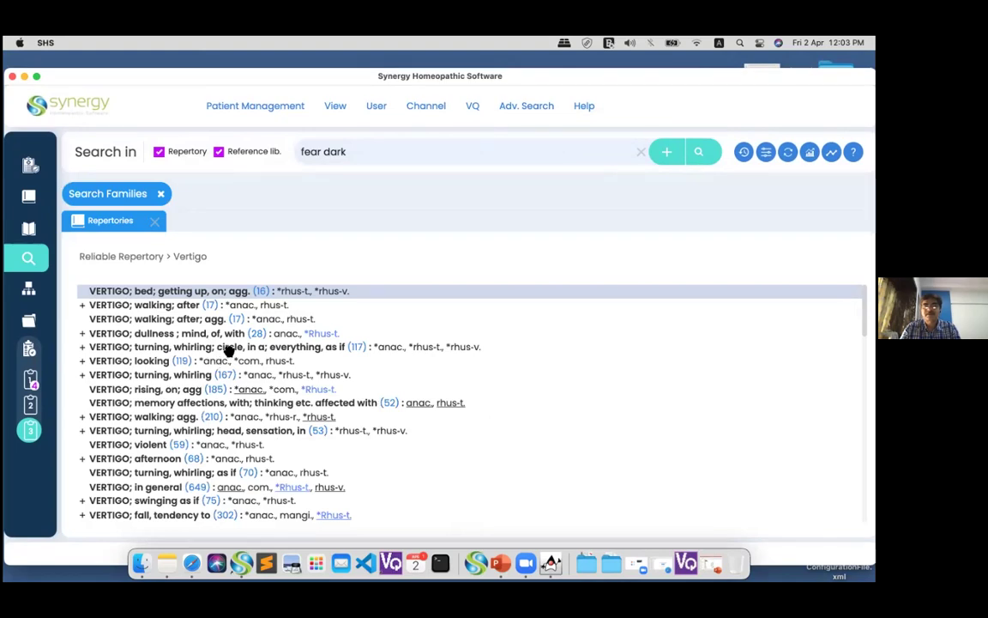
Look over the options of the advanced Search Remedies and Compare Remedies dialogs, closing each without running a search
{"action": "left_click", "coordinate": [525, 105]}
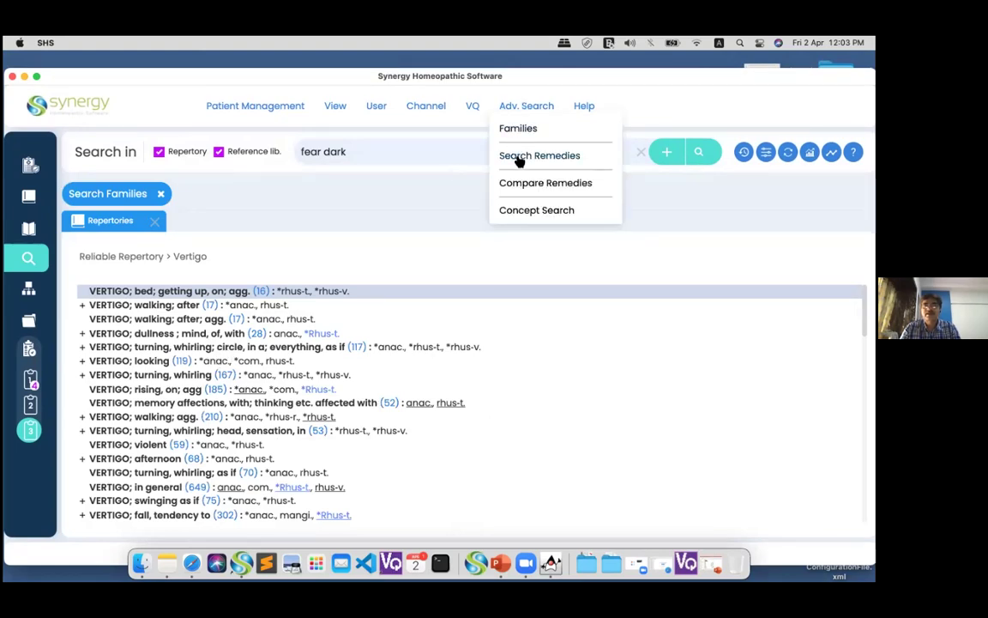
{"action": "left_click", "coordinate": [518, 157]}
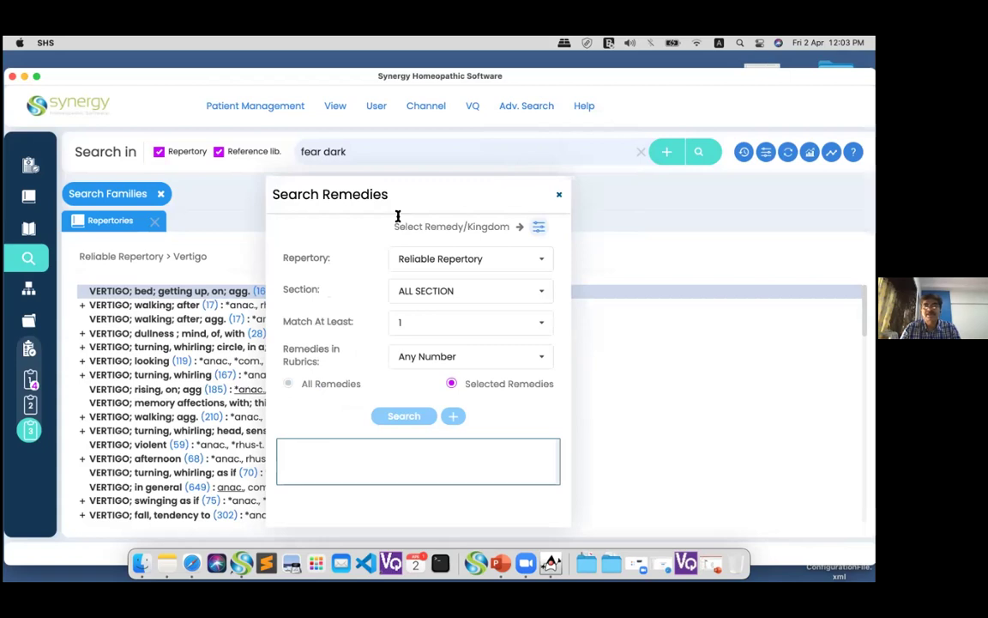
{"action": "left_click", "coordinate": [558, 195]}
{"action": "left_click", "coordinate": [521, 111]}
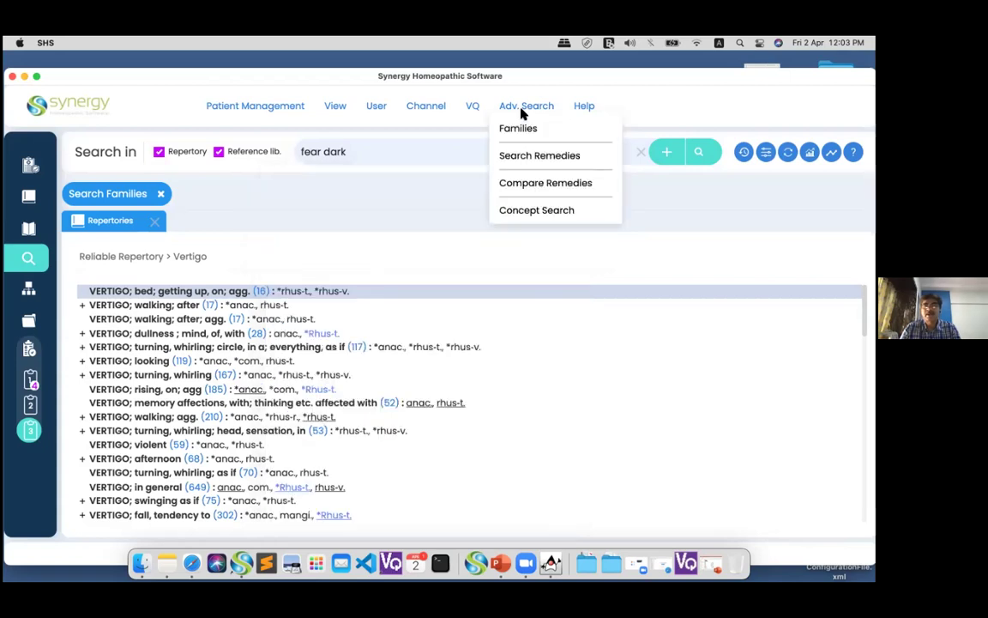
{"action": "left_click", "coordinate": [534, 183]}
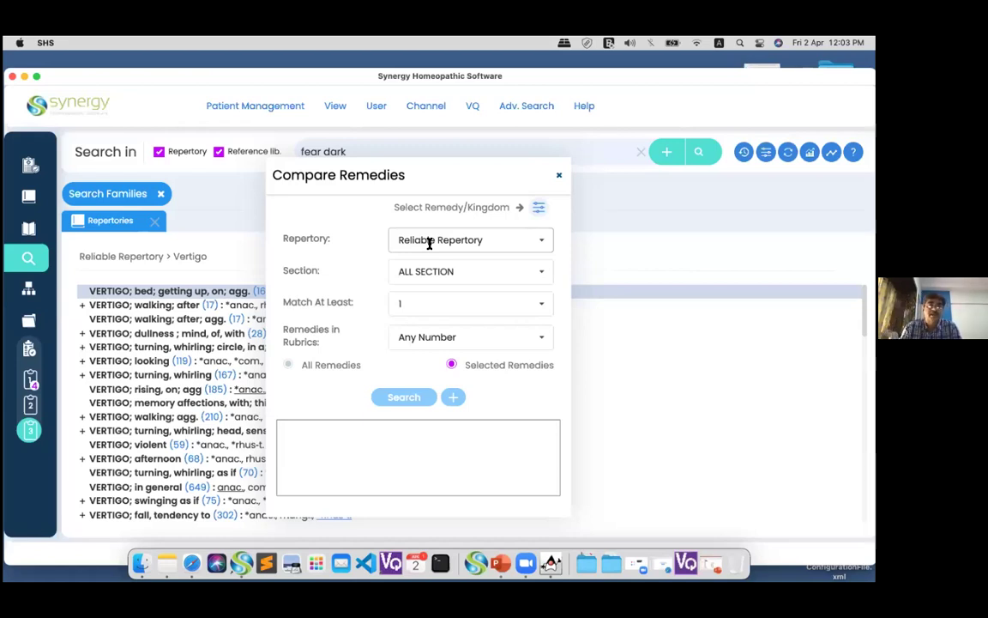
{"action": "left_click", "coordinate": [559, 179]}
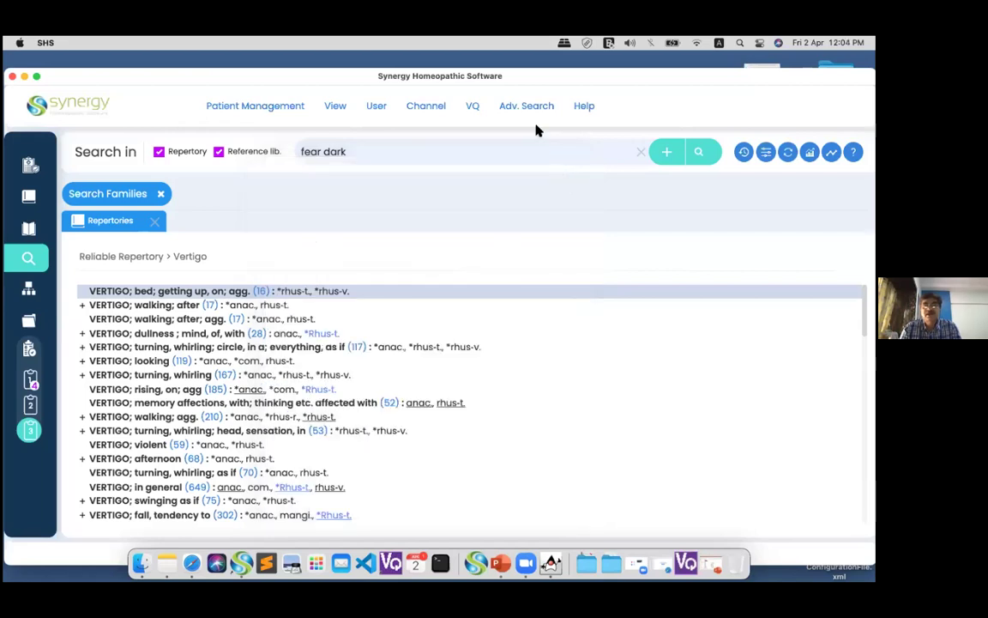
Start a Concept Search in the Reliable Repertory and apply the remedy abel. as its selection
{"action": "left_click", "coordinate": [526, 105]}
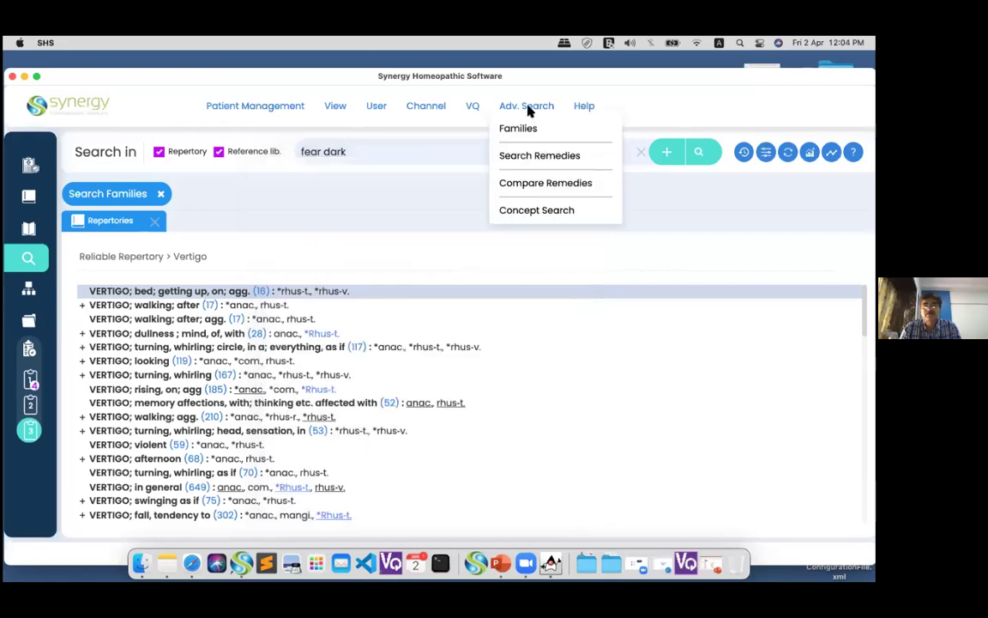
{"action": "left_click", "coordinate": [523, 211]}
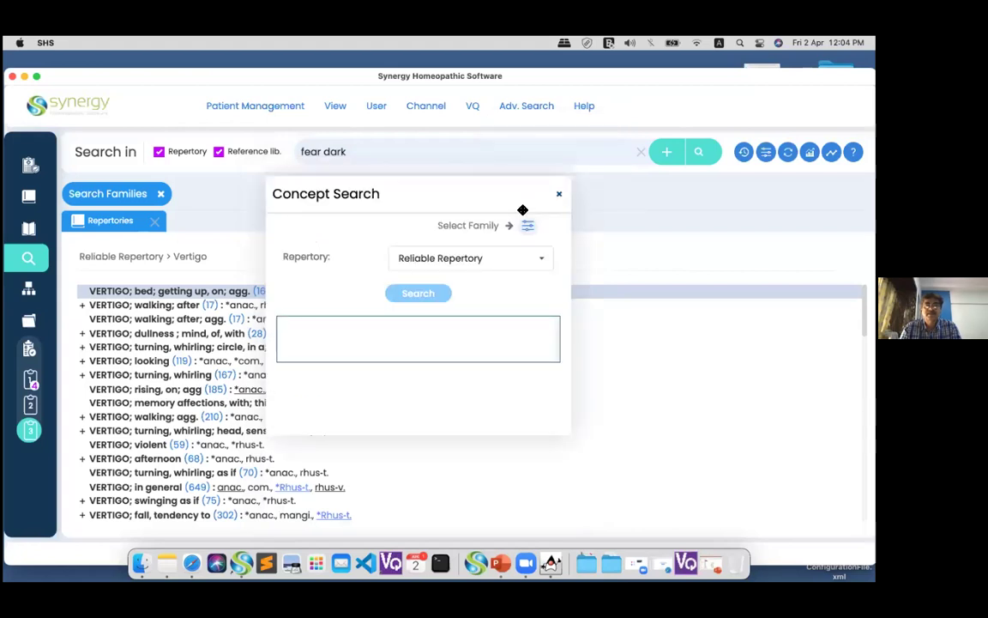
{"action": "left_click", "coordinate": [528, 227]}
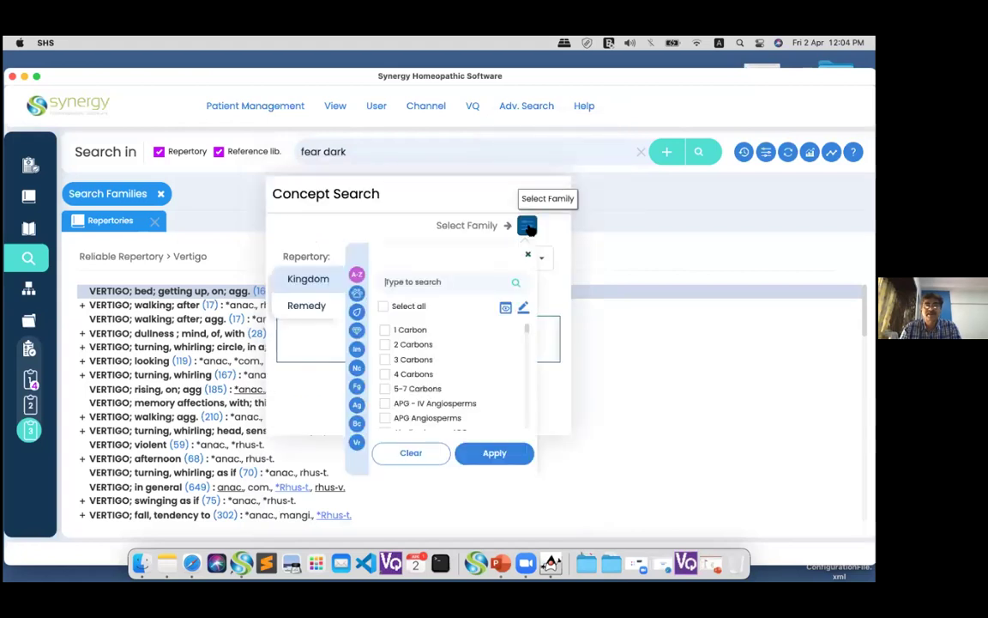
{"action": "left_click", "coordinate": [308, 307]}
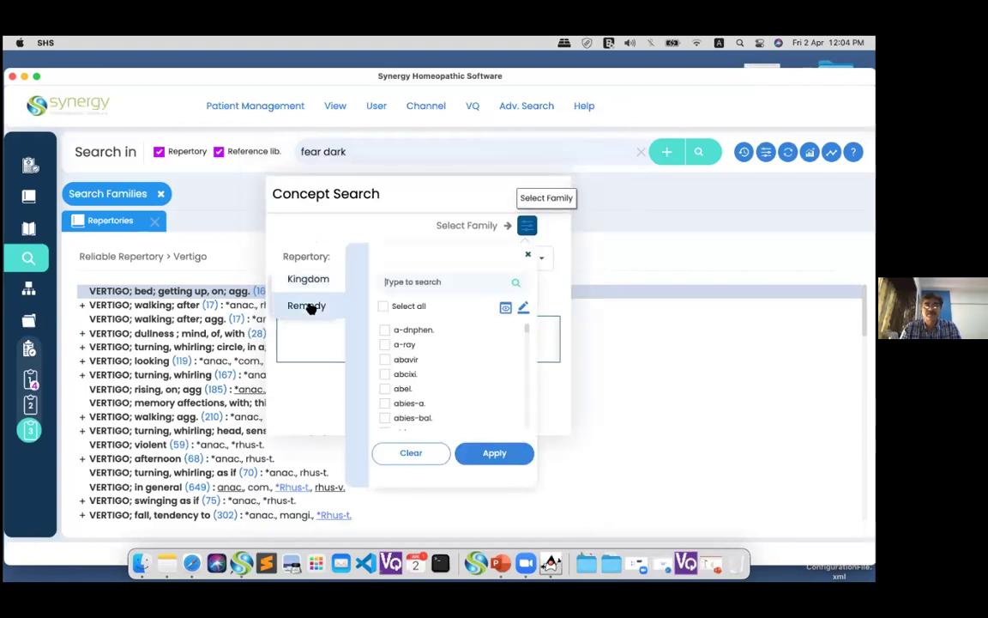
{"action": "left_click", "coordinate": [400, 389]}
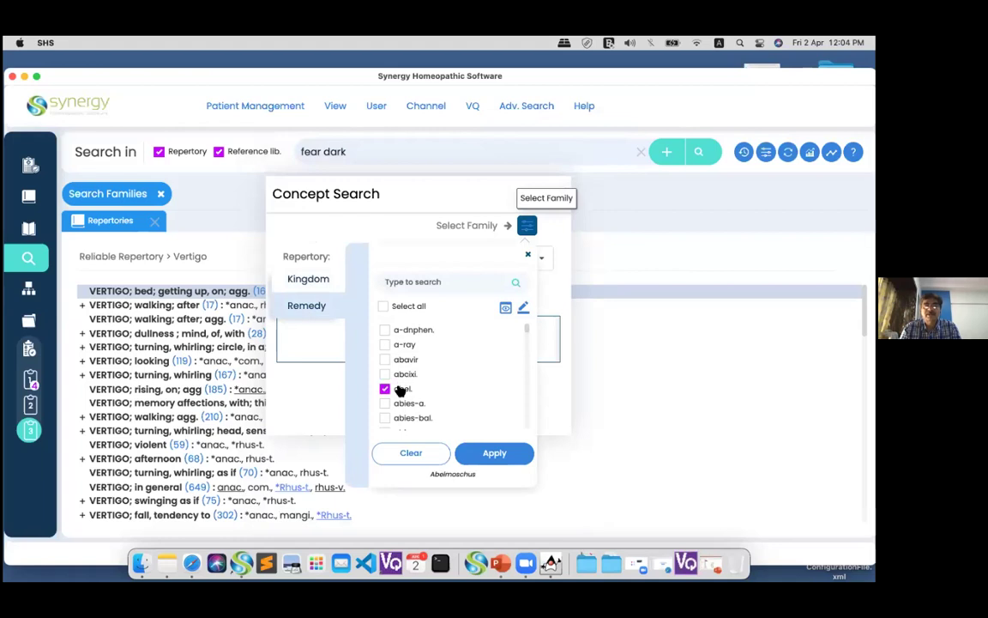
{"action": "left_click", "coordinate": [464, 452]}
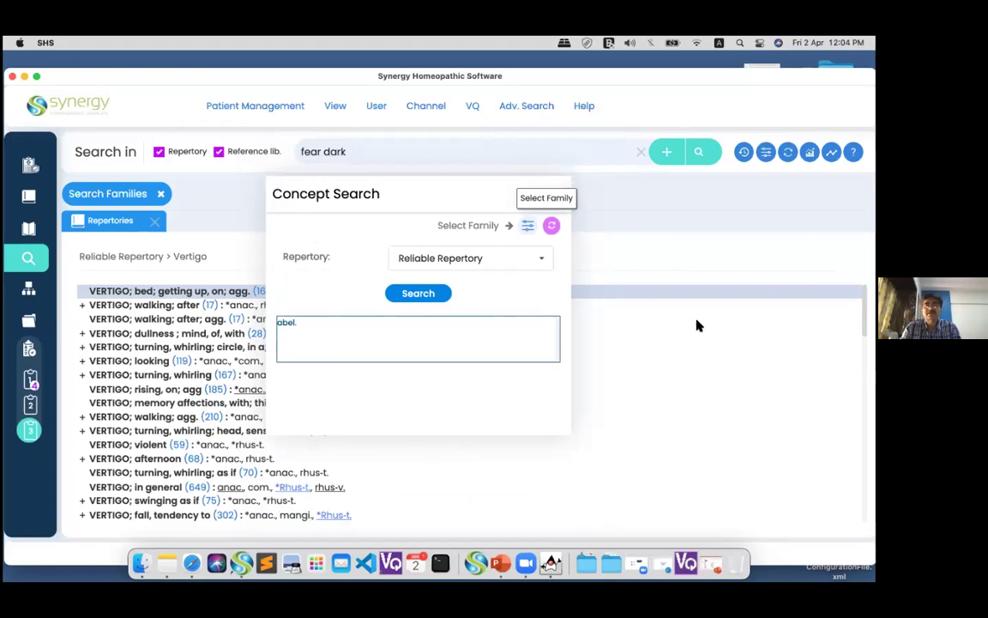
Run the concept search, view its bar graph of repertory sections in full, and close the graph
{"action": "left_click", "coordinate": [438, 296]}
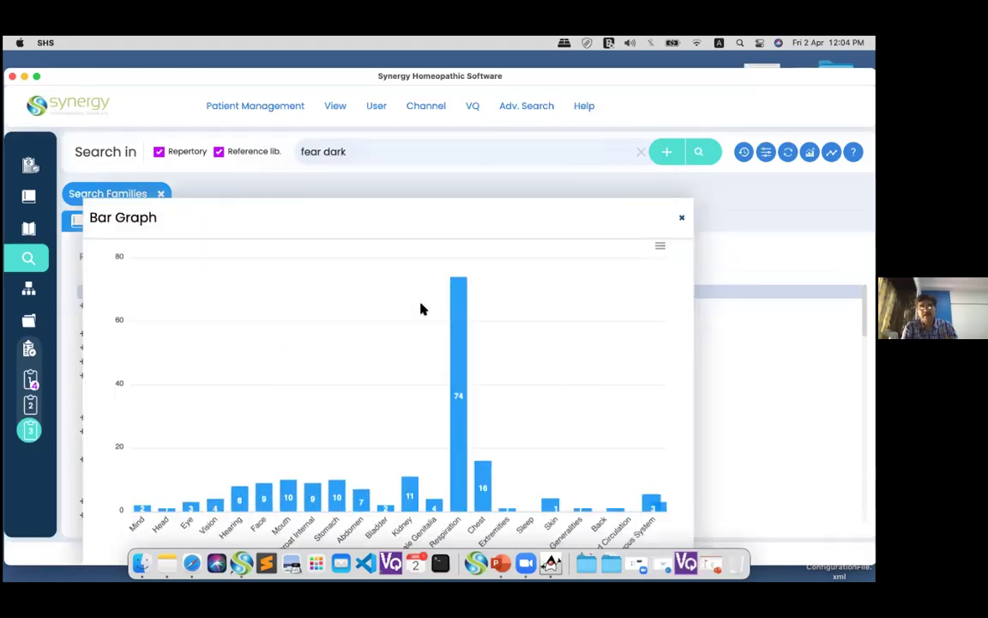
{"action": "left_click_drag", "start_coordinate": [414, 225], "coordinate": [441, 184]}
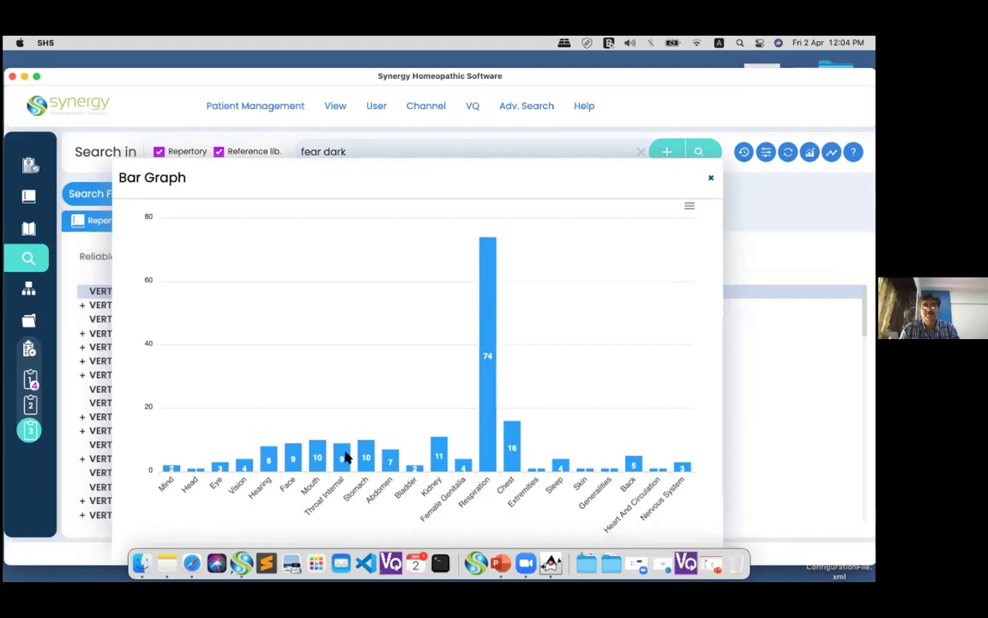
{"action": "left_click", "coordinate": [711, 181]}
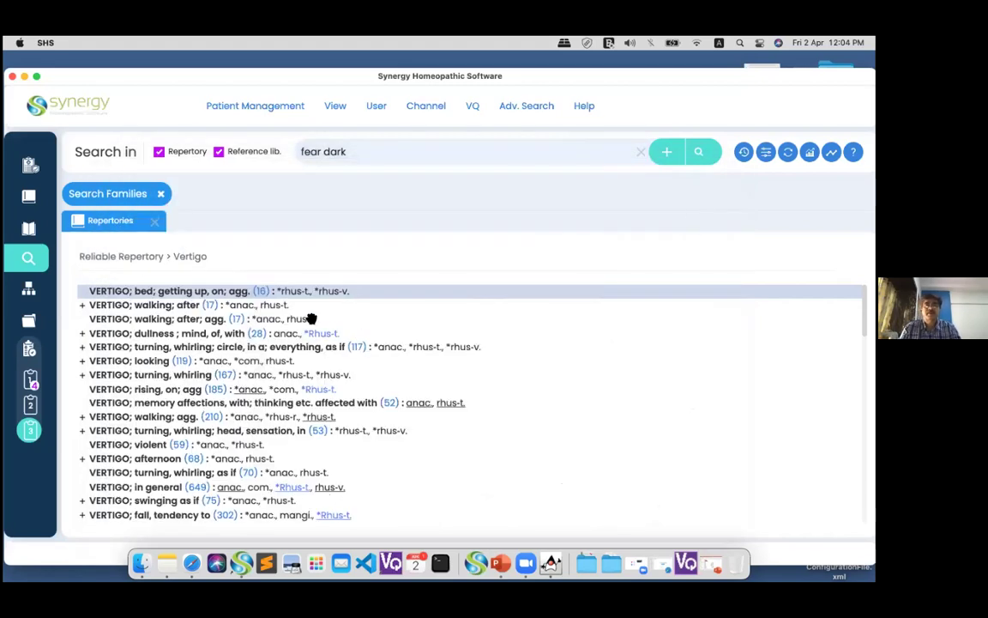
Switch to the Reference Library area, briefly returning to the Repertory area for comparison
{"action": "left_click", "coordinate": [29, 228]}
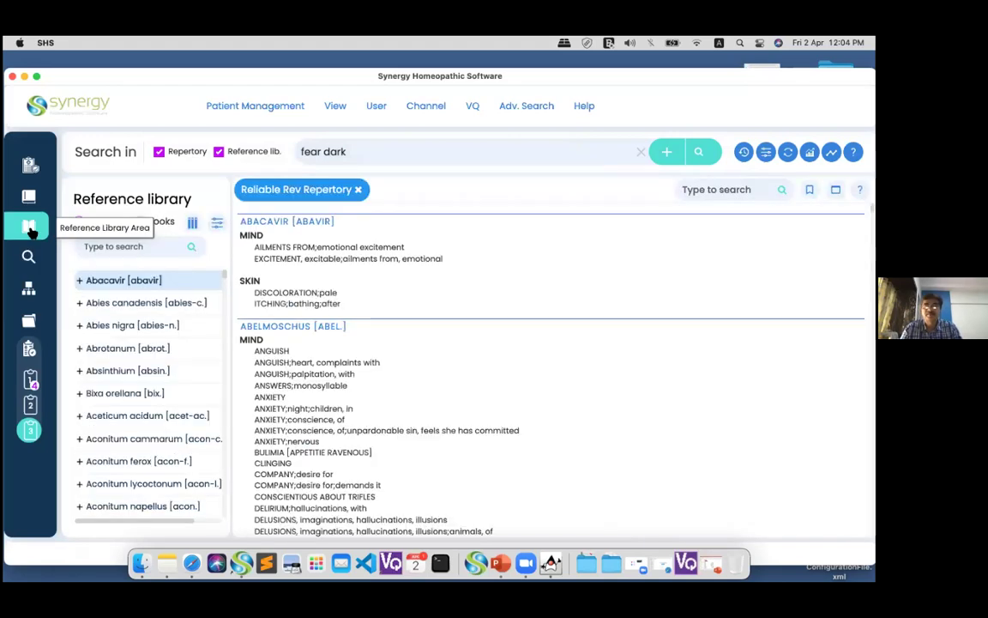
{"action": "left_click", "coordinate": [28, 196]}
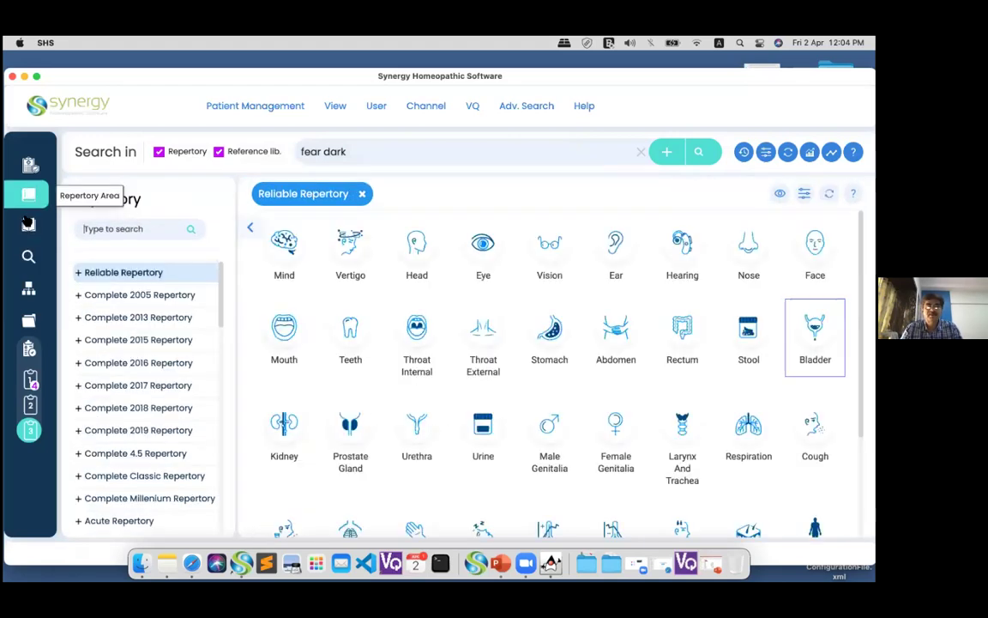
{"action": "left_click", "coordinate": [29, 227]}
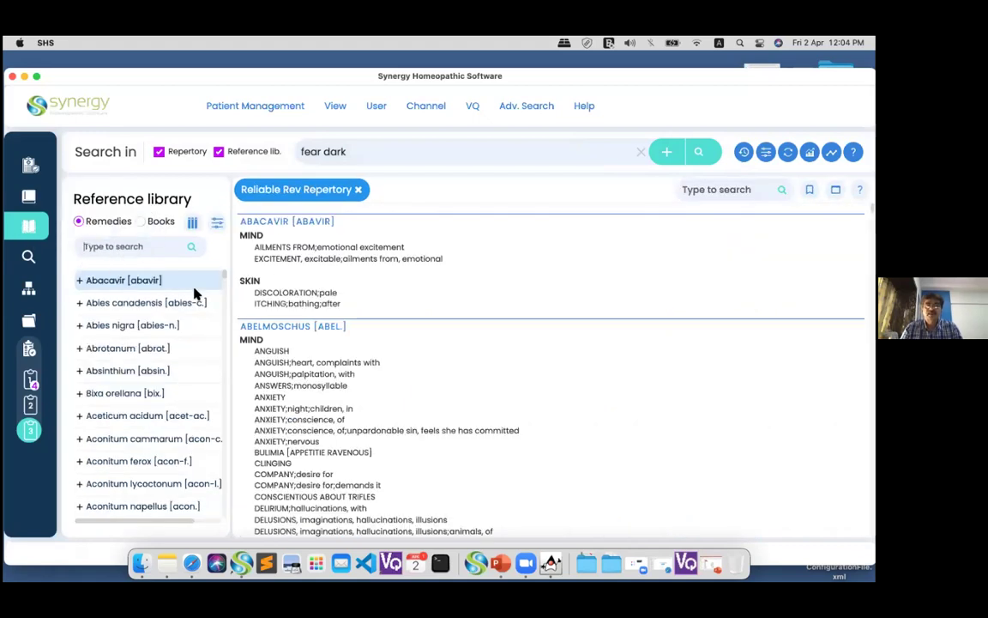
Browse the Reference Library's remedy list and expand Absinthium [absin.] to open its entry and list of books
{"action": "scroll", "coordinate": [223, 283], "scroll_direction": "down", "scroll_amount": 15}
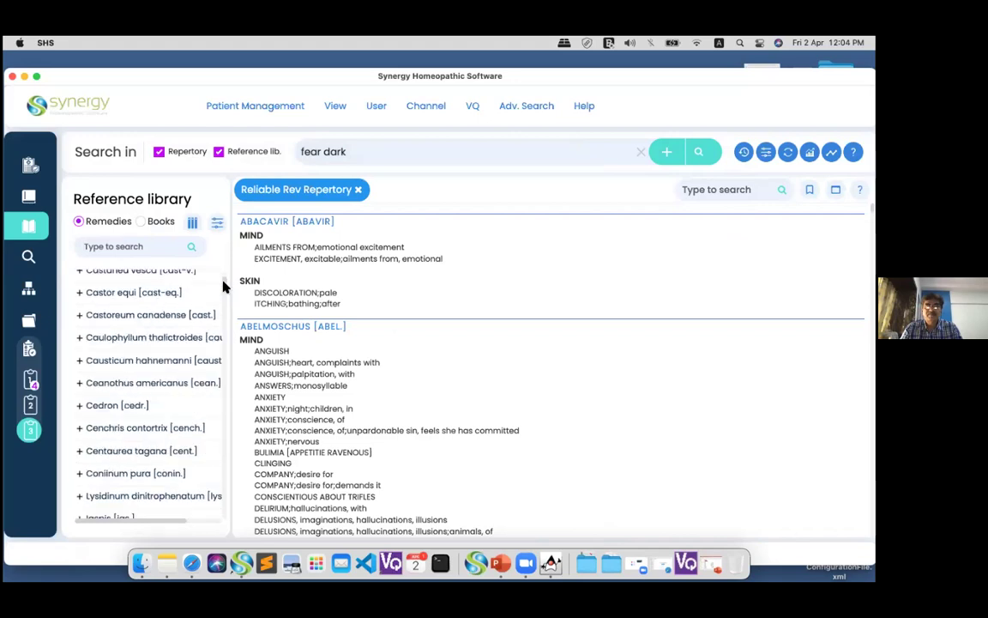
{"action": "scroll", "coordinate": [223, 286], "scroll_direction": "up", "scroll_amount": 15}
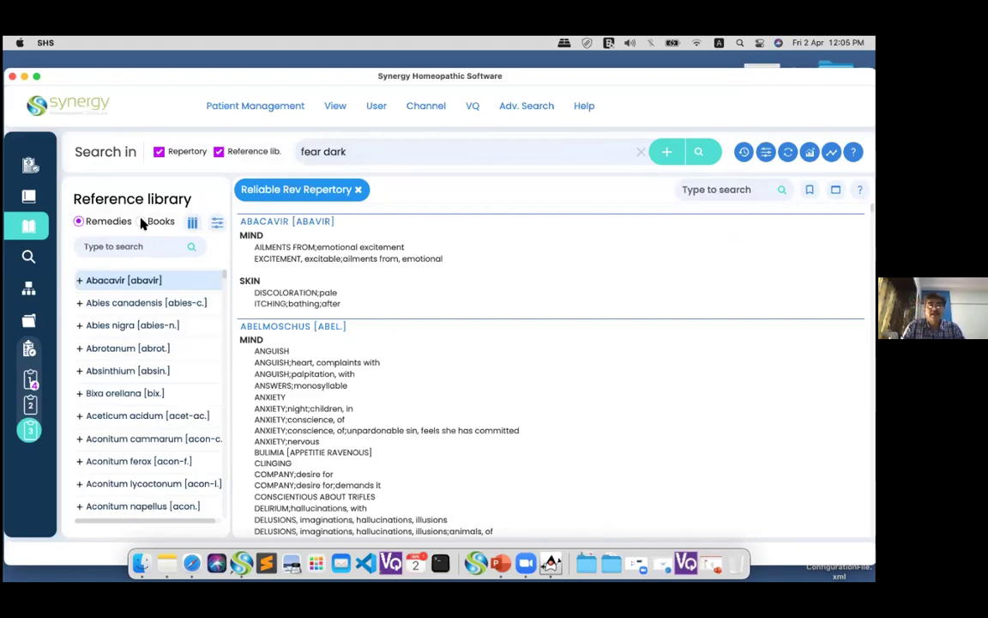
{"action": "left_click_drag", "start_coordinate": [223, 278], "coordinate": [225, 353]}
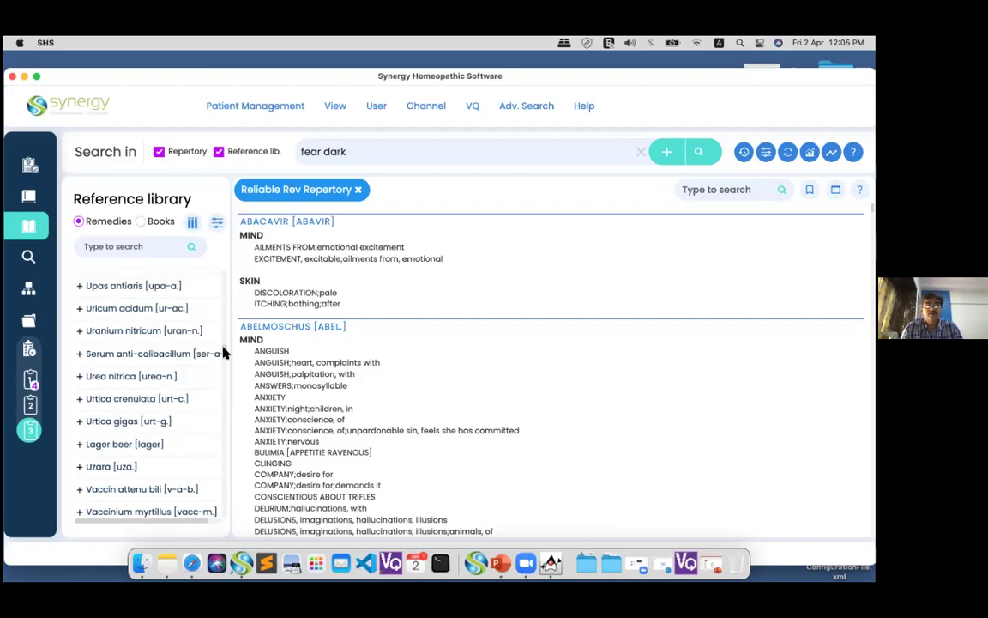
{"action": "scroll", "coordinate": [221, 304], "scroll_direction": "up", "scroll_amount": 5}
{"action": "scroll", "coordinate": [221, 304], "scroll_direction": "up", "scroll_amount": 20}
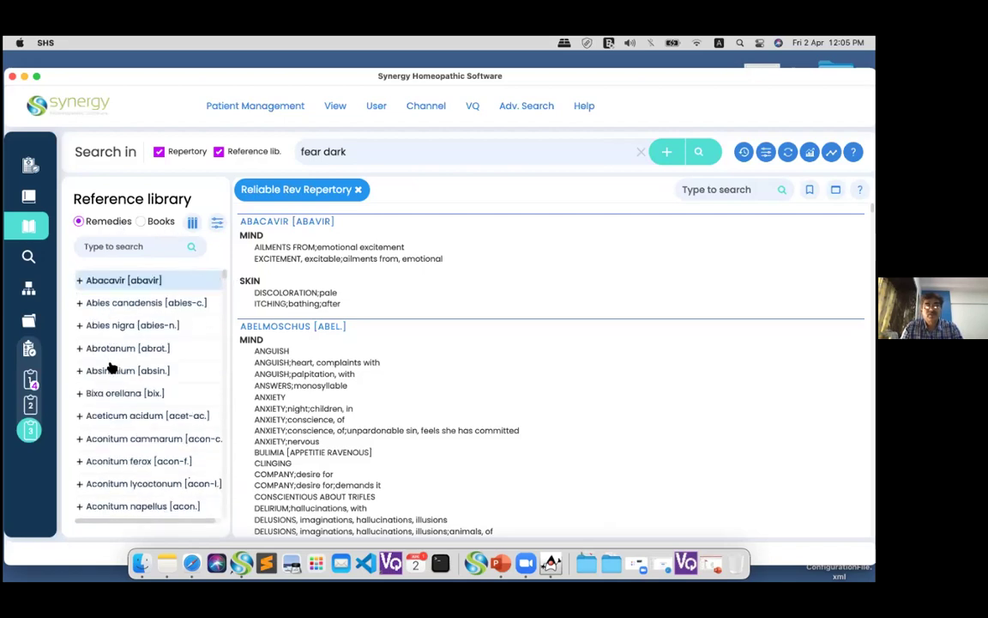
{"action": "left_click", "coordinate": [78, 371]}
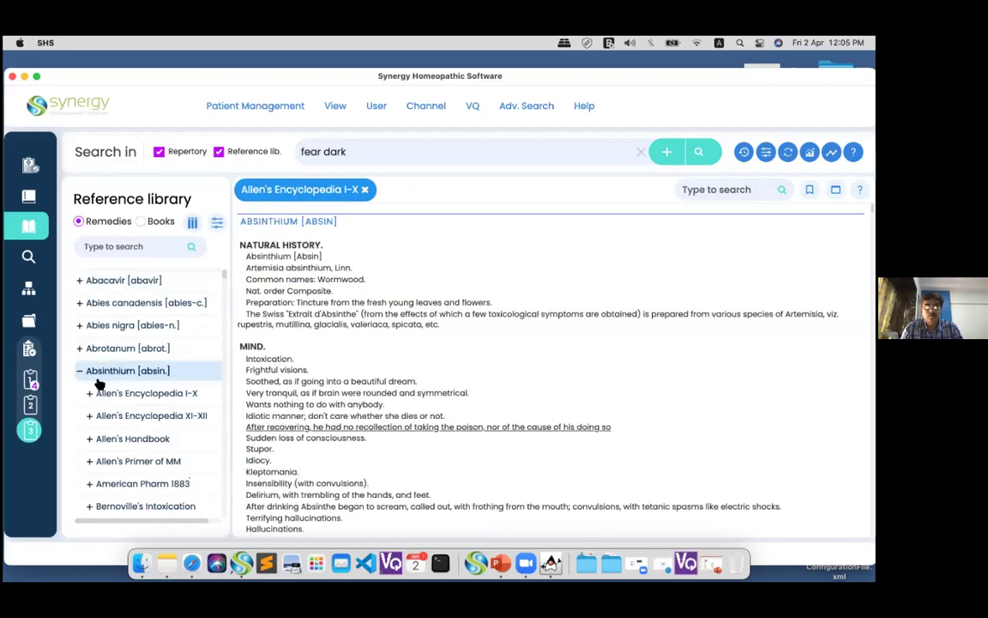